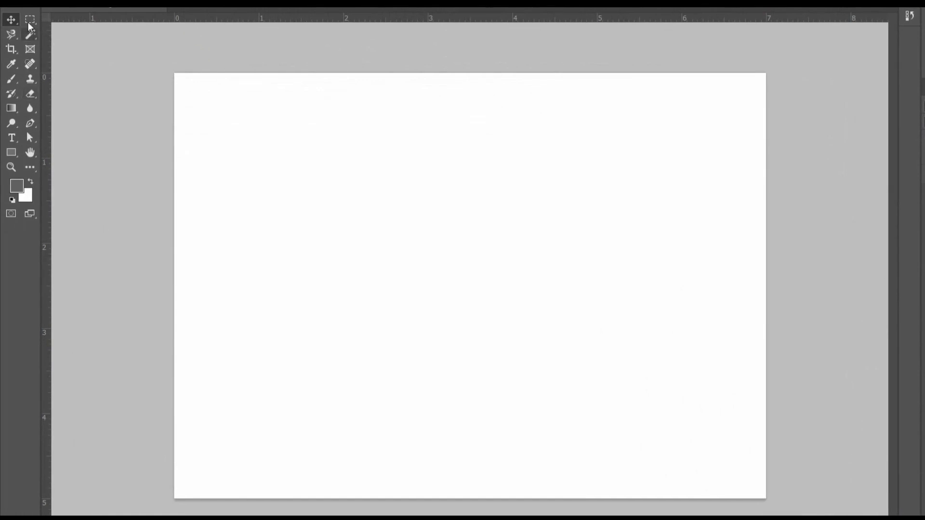
- Create the road by filling a full-width band about 1.5 in high along the canvas's lower edge with dark grey
{"action": "left_click", "coordinate": [15, 17]}
{"action": "left_click_drag", "start_coordinate": [158, 371], "coordinate": [771, 499]}
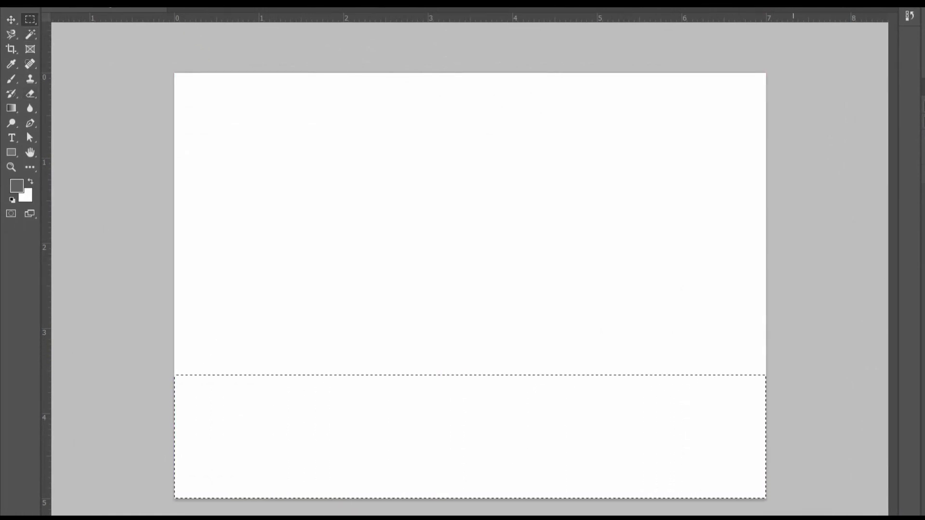
{"action": "left_click", "coordinate": [16, 186]}
{"action": "left_click", "coordinate": [393, 193]}
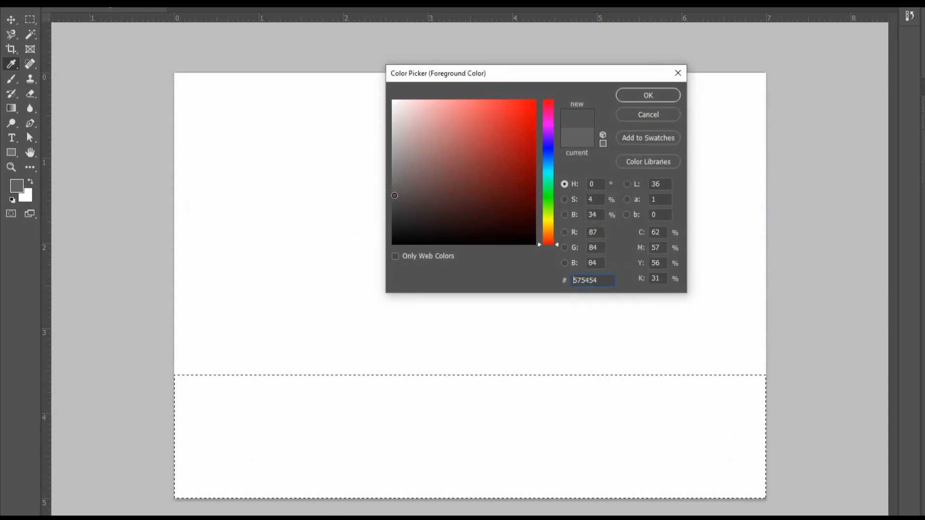
{"action": "left_click", "coordinate": [652, 96]}
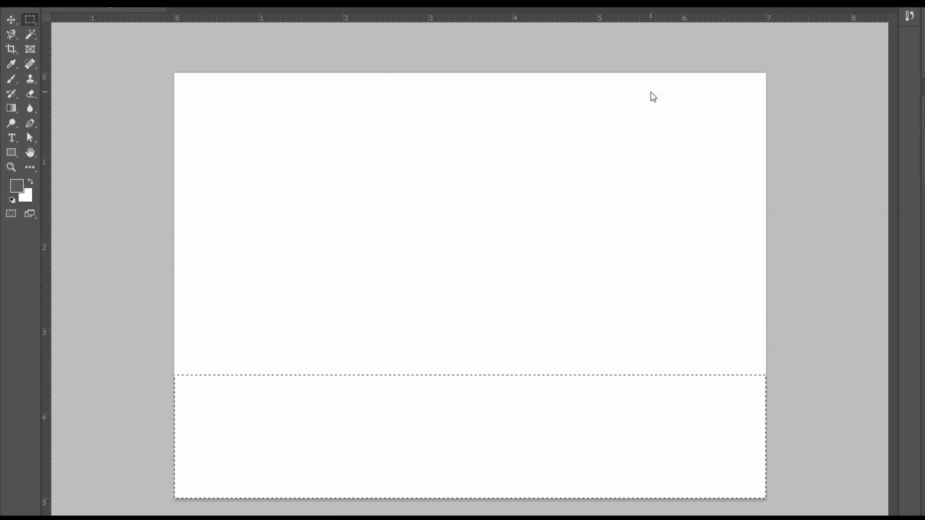
{"action": "key", "text": "alt+Delete"}
{"action": "key", "text": "ctrl+d"}
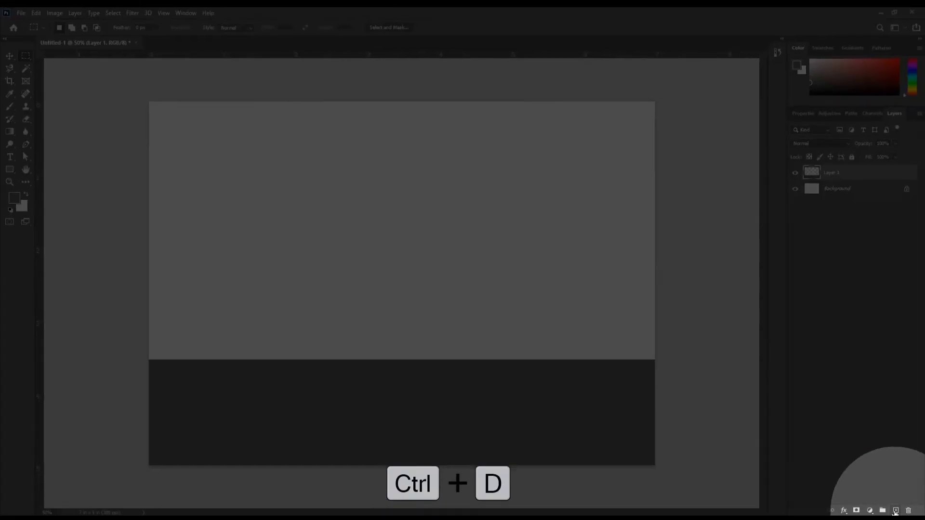
- On a new layer, draw a white lane dash about 0.45 in wide and 0.1 in high near the road's left end
{"action": "left_click", "coordinate": [895, 511]}
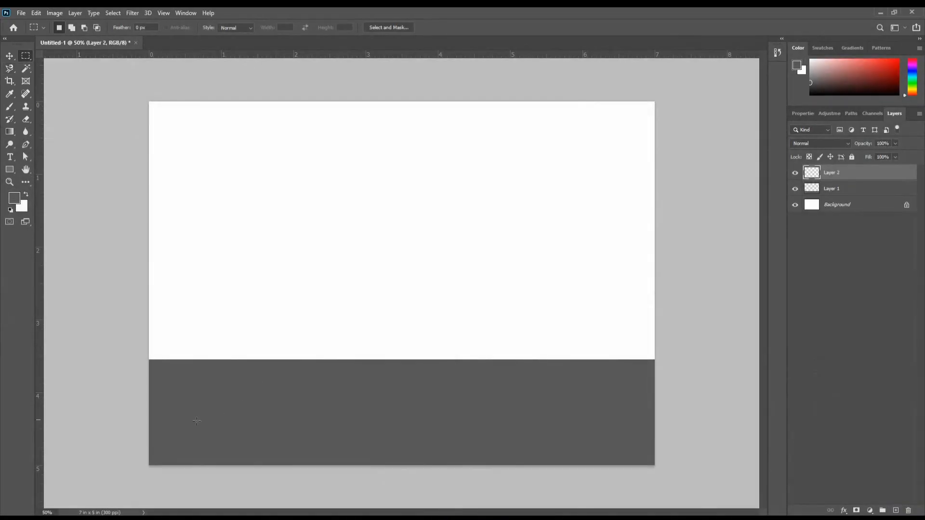
{"action": "left_click_drag", "start_coordinate": [163, 409], "coordinate": [195, 416]}
{"action": "left_click", "coordinate": [22, 207]}
{"action": "left_click", "coordinate": [545, 122]}
{"action": "key", "text": "ctrl+Delete"}
{"action": "key", "text": "ctrl+d"}
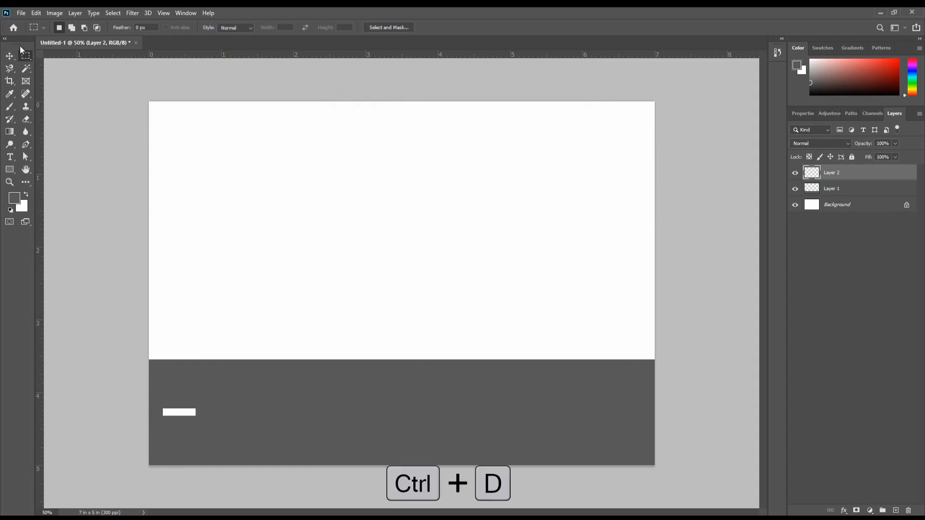
- Duplicate the white dash eight times in a straight row across the road
{"action": "left_click", "coordinate": [12, 56]}
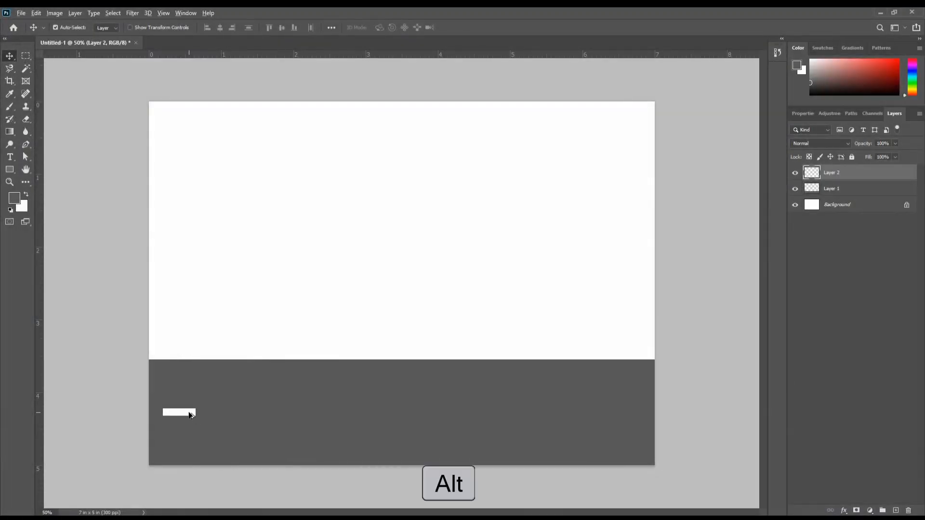
{"action": "left_click_drag", "start_coordinate": [191, 414], "coordinate": [569, 414]}
{"action": "left_click_drag", "start_coordinate": [569, 414], "coordinate": [620, 413]}
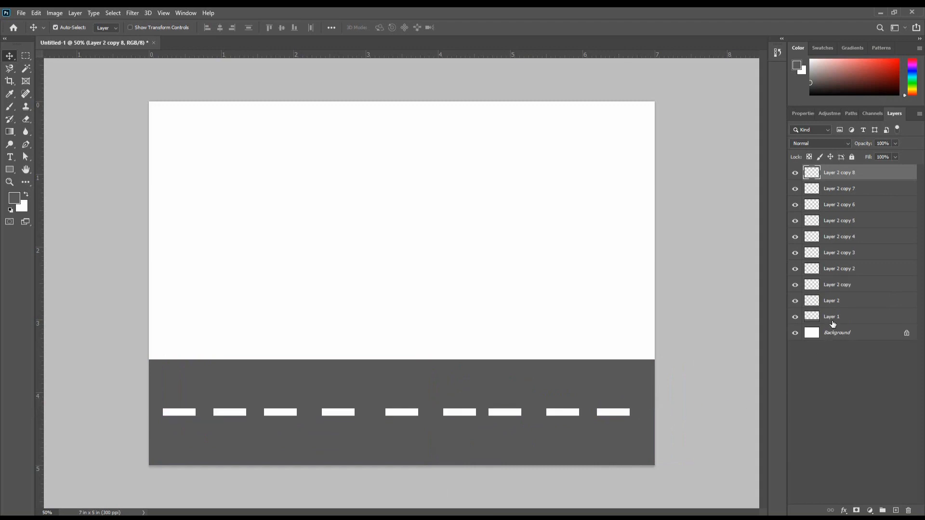
- Toggle the visibility of Layer 1 and Layer 2 off and on to check what each layer contains
{"action": "left_click", "coordinate": [834, 322]}
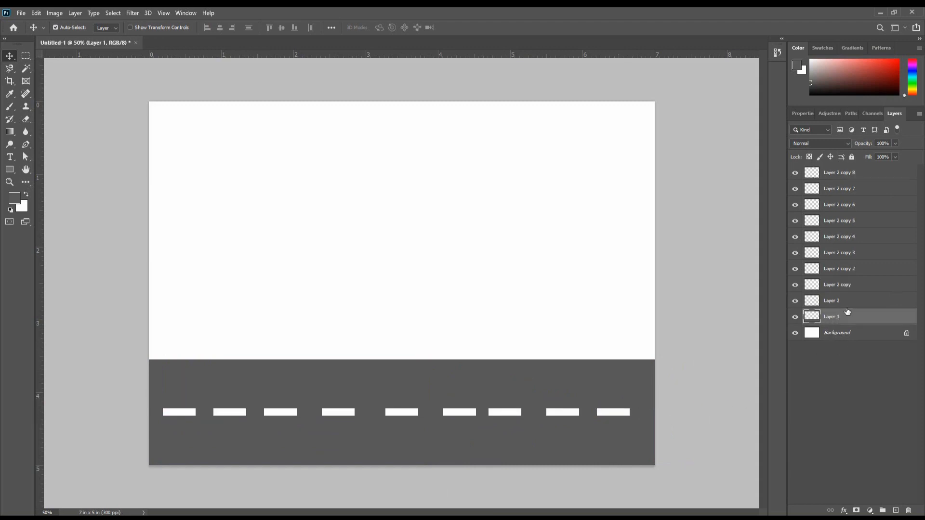
{"action": "left_click", "coordinate": [796, 318]}
{"action": "left_click", "coordinate": [795, 318]}
{"action": "left_click", "coordinate": [831, 307]}
{"action": "left_click", "coordinate": [796, 302]}
{"action": "left_click", "coordinate": [795, 302]}
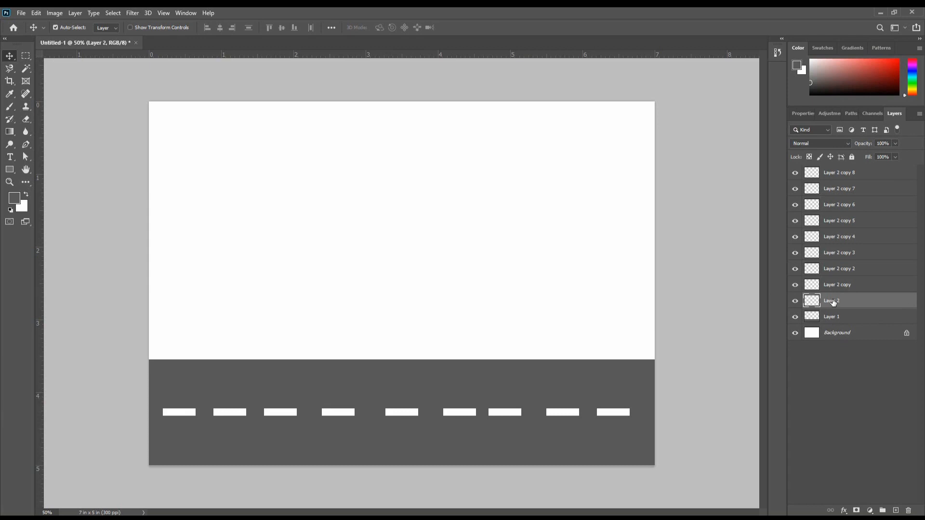
- Distribute all nine dash layers evenly in the horizontal direction and shift the row slightly right to centre it on the road
{"action": "key", "text": "space"}
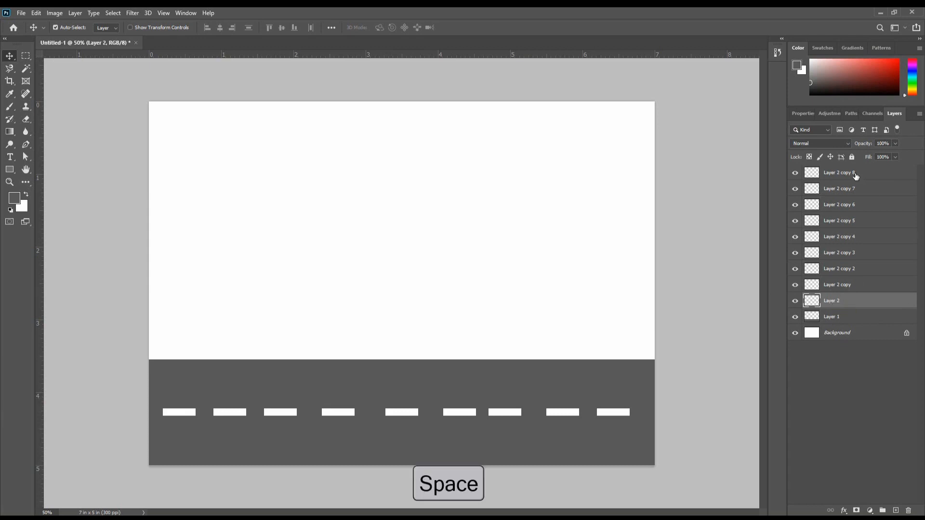
{"action": "left_click", "coordinate": [856, 176], "text": "shift"}
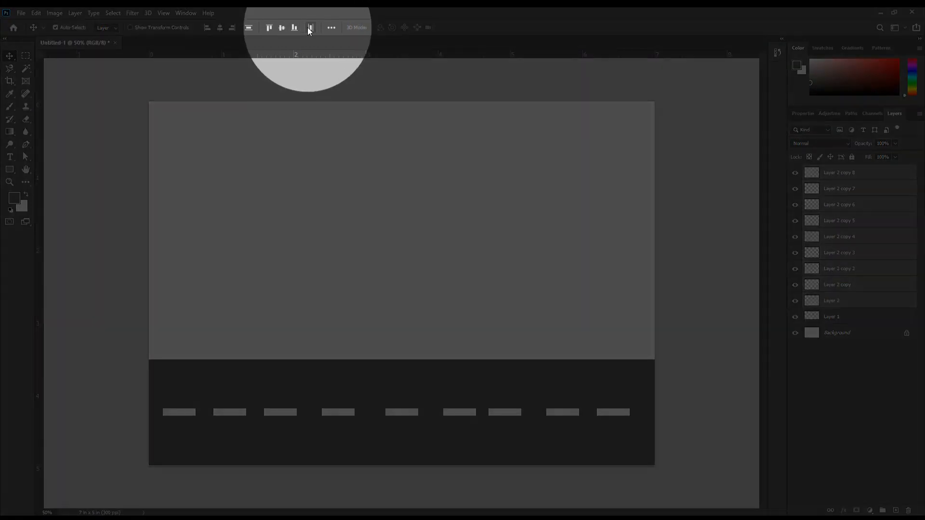
{"action": "left_click", "coordinate": [311, 27]}
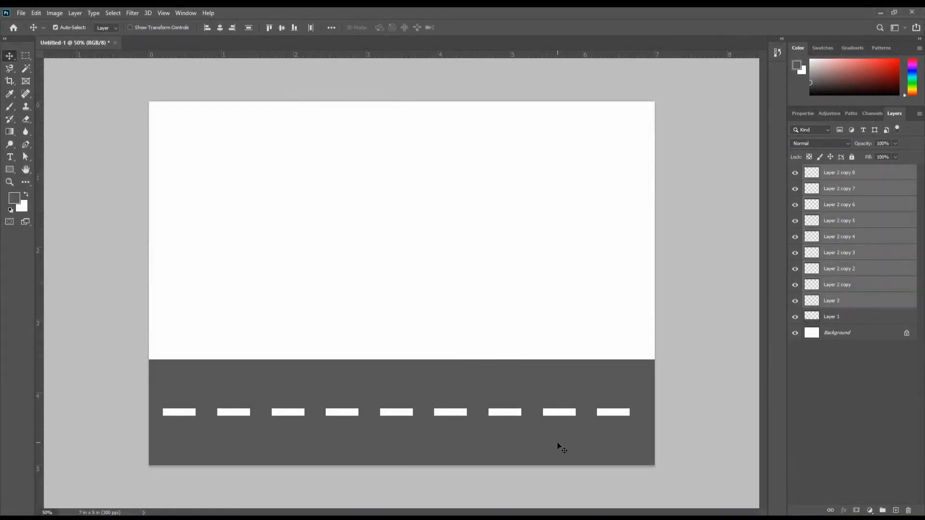
{"action": "left_click_drag", "start_coordinate": [613, 416], "coordinate": [619, 415]}
{"action": "left_click", "coordinate": [726, 397]}
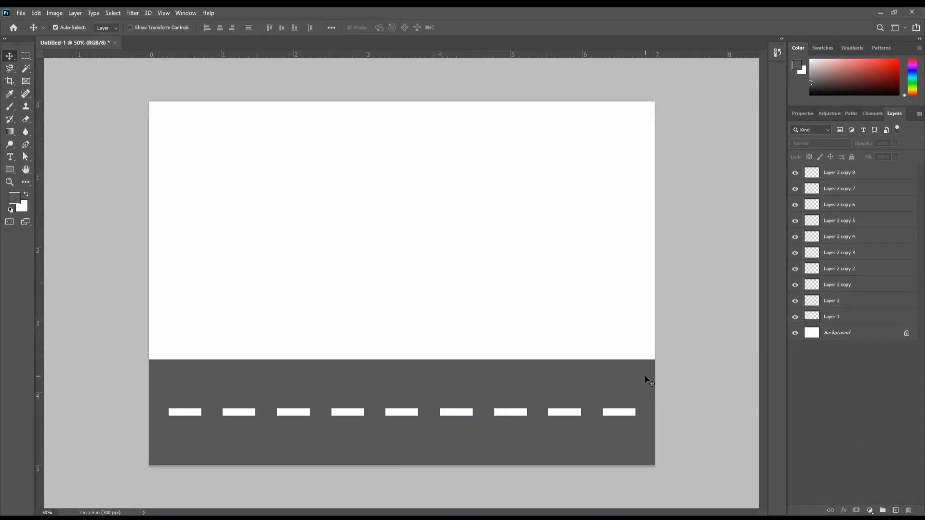
- Combine Layer 2 and its eight copies into one layer group
{"action": "left_click", "coordinate": [853, 300]}
{"action": "left_click", "coordinate": [856, 179], "text": "shift"}
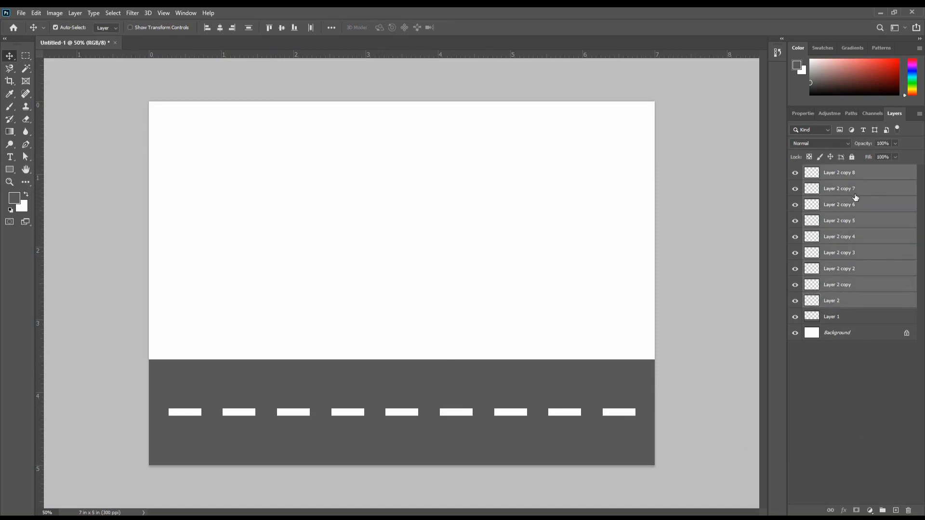
{"action": "key", "text": "ctrl+g"}
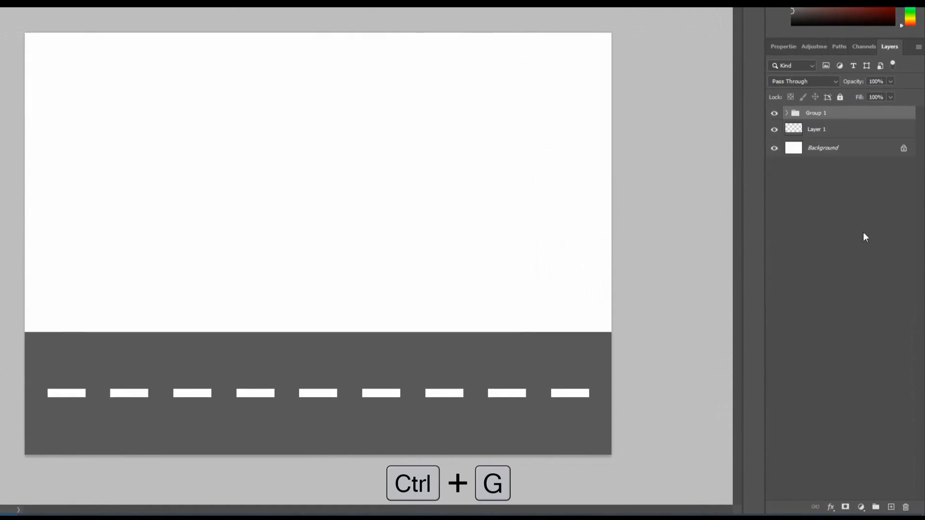
{"action": "double_click", "coordinate": [816, 114]}
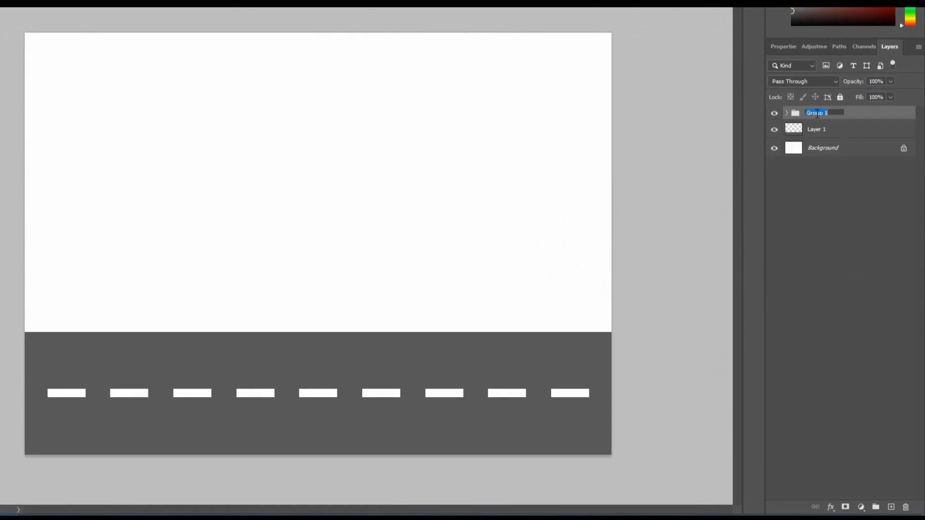
{"action": "left_click", "coordinate": [838, 185]}
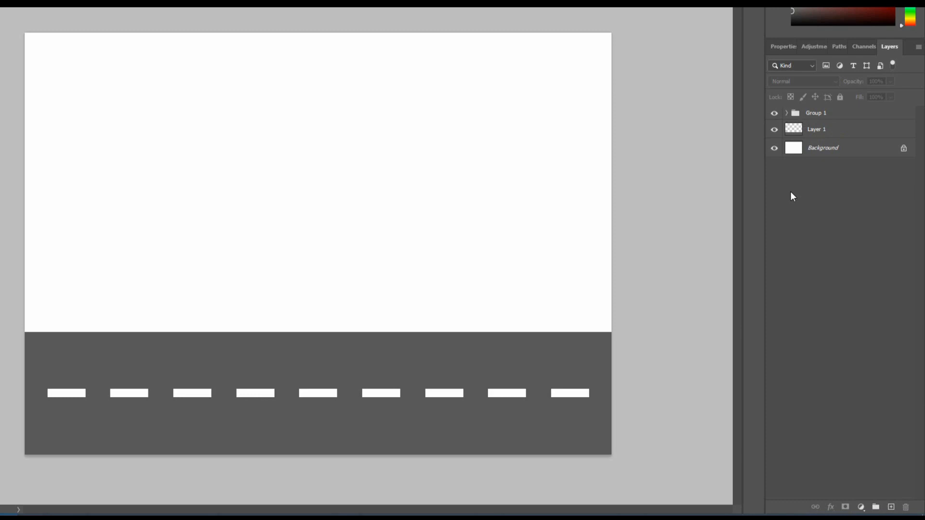
- On a new layer, draw a bright blue building about 1.1 in wide and 1.9 in high, standing on the road's upper edge
{"action": "left_click", "coordinate": [892, 507]}
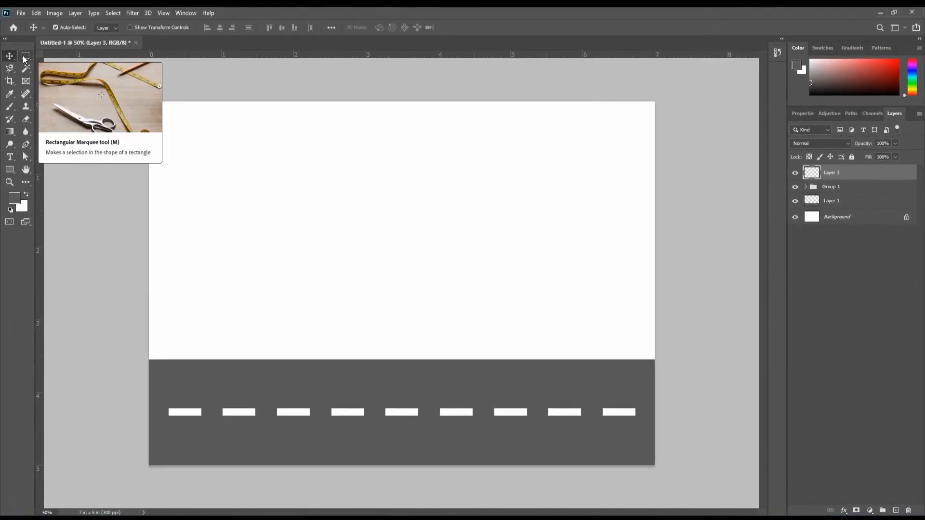
{"action": "left_click", "coordinate": [25, 56]}
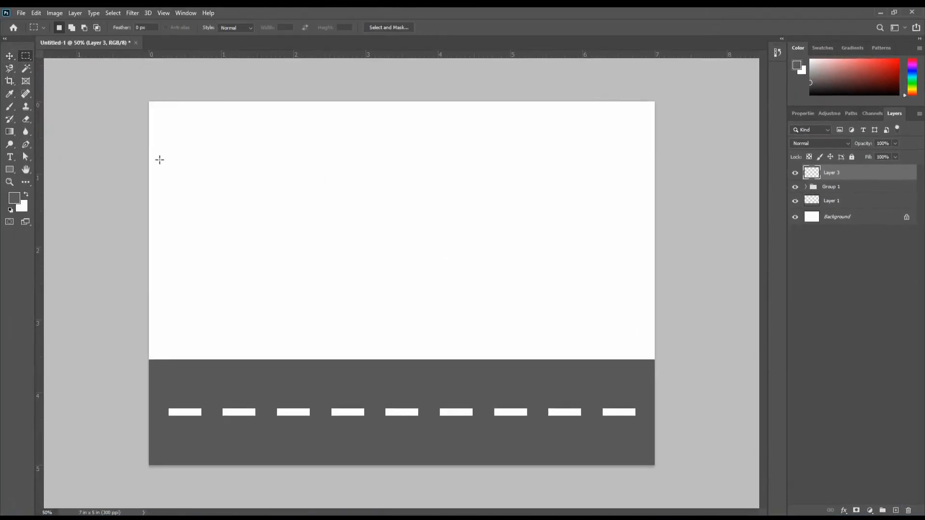
{"action": "left_click_drag", "start_coordinate": [213, 222], "coordinate": [293, 359]}
{"action": "left_click", "coordinate": [14, 198]}
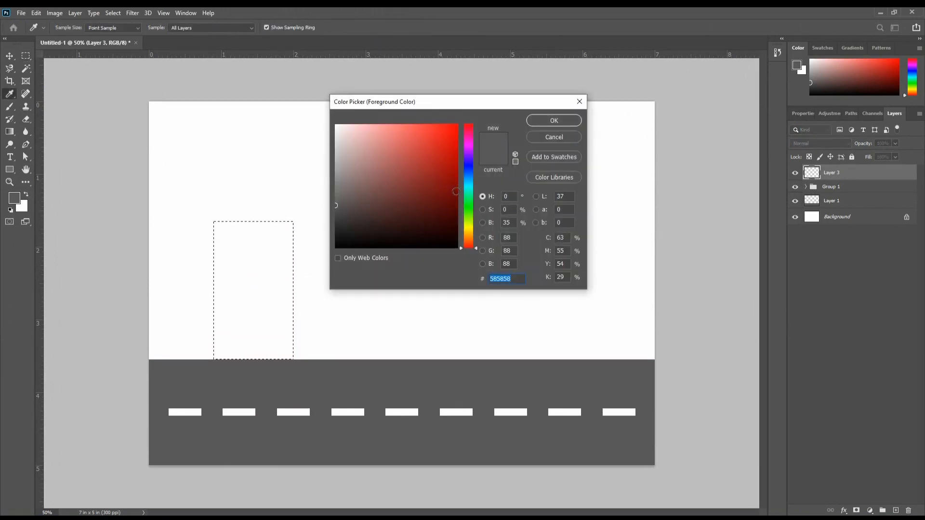
{"action": "left_click", "coordinate": [468, 175]}
{"action": "left_click", "coordinate": [431, 142]}
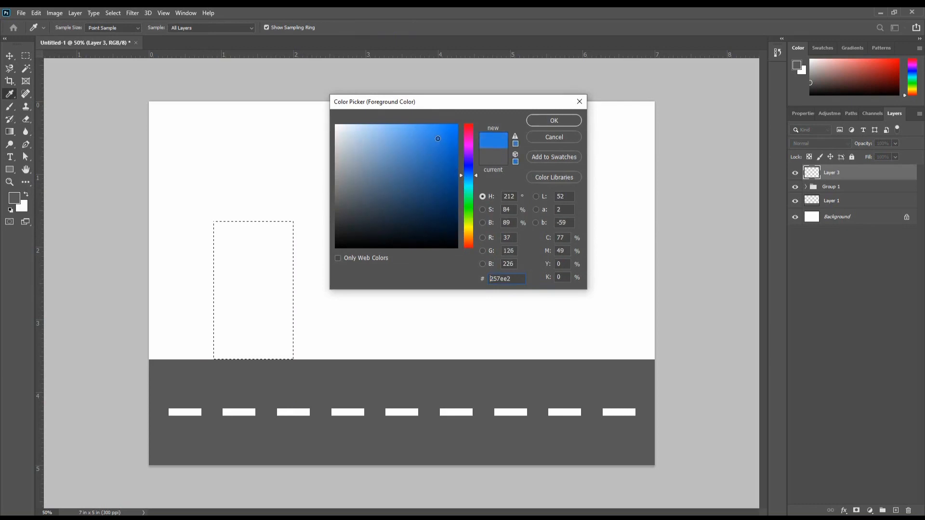
{"action": "left_click", "coordinate": [570, 120]}
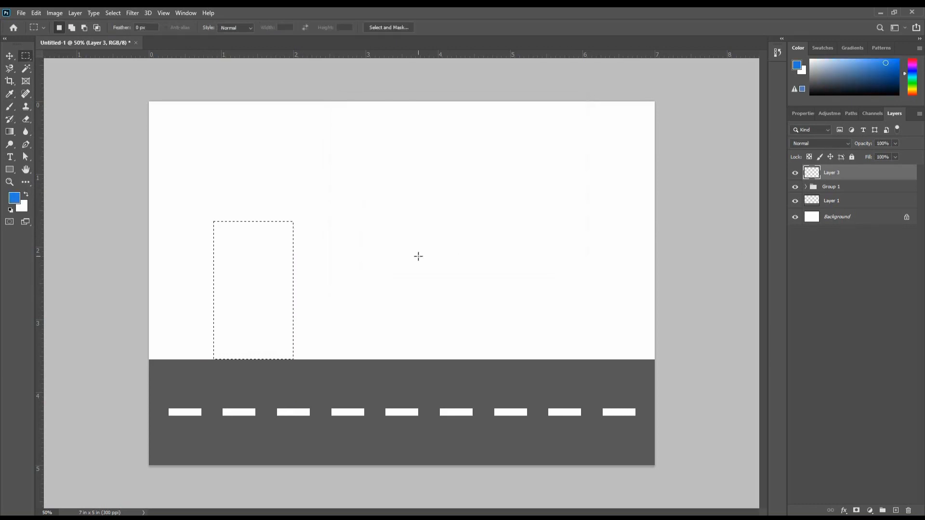
{"action": "key", "text": "alt+Delete"}
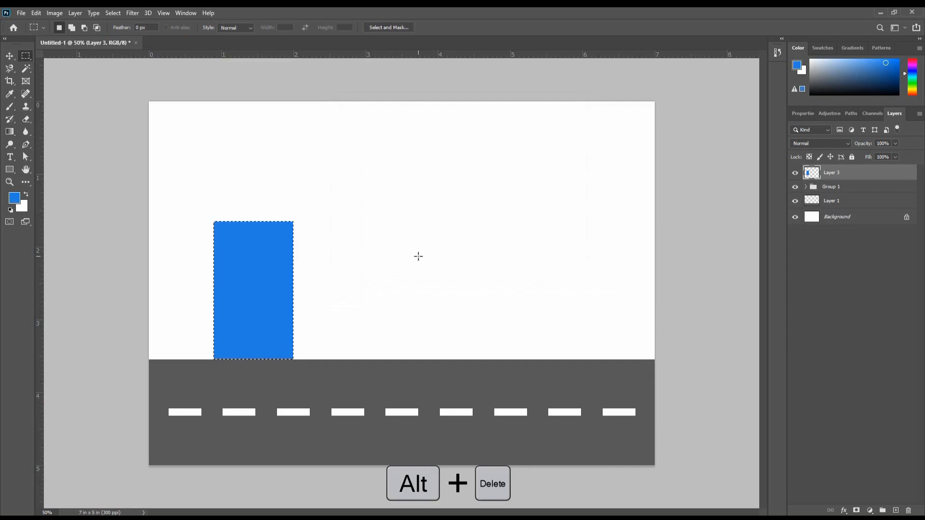
{"action": "key", "text": "ctrl+d"}
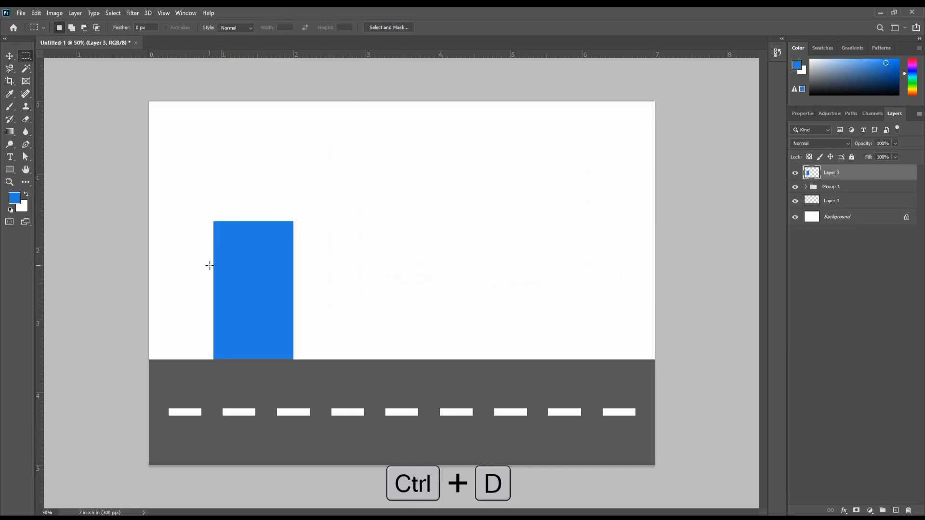
- On a new layer, draw a white window about 0.2 in wide and 0.3 in high in the building's upper-left area
{"action": "left_click", "coordinate": [9, 56]}
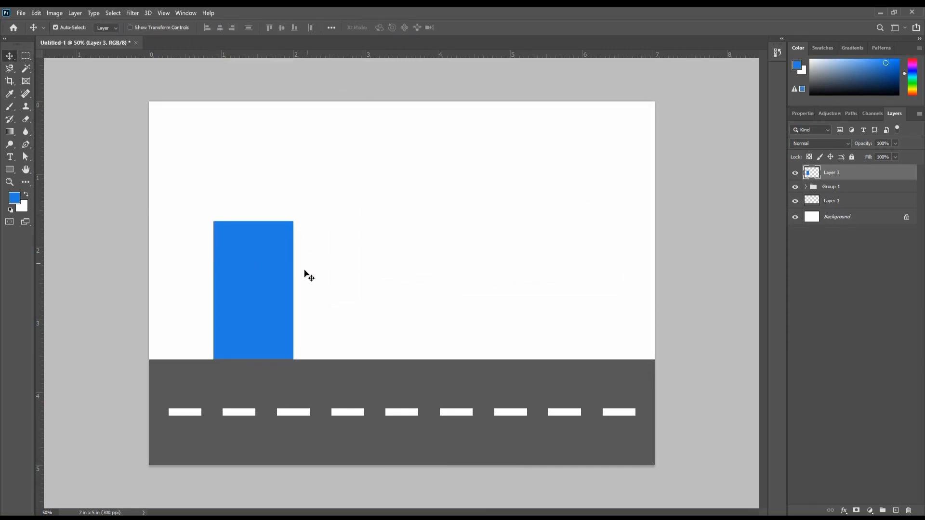
{"action": "scroll", "coordinate": [226, 284], "scroll_direction": "up", "scroll_amount": 2}
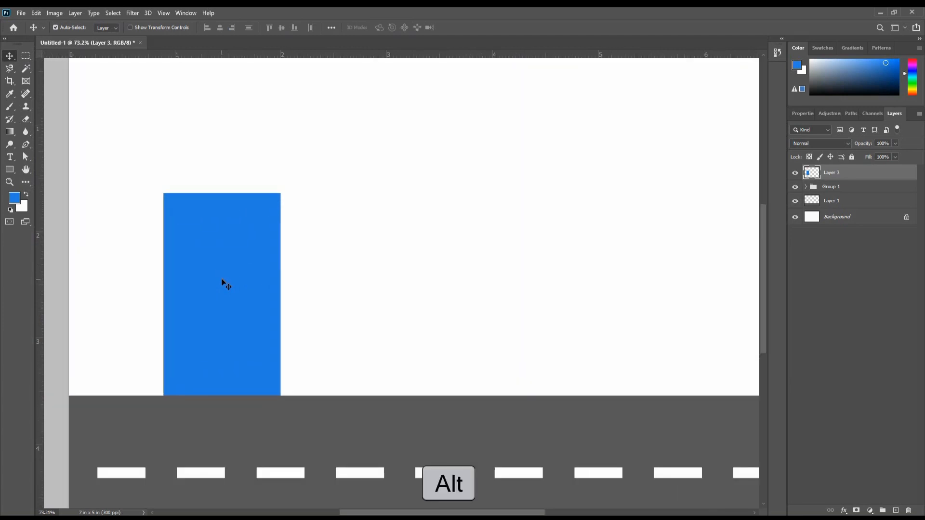
{"action": "scroll", "coordinate": [219, 280], "scroll_direction": "up", "scroll_amount": 1}
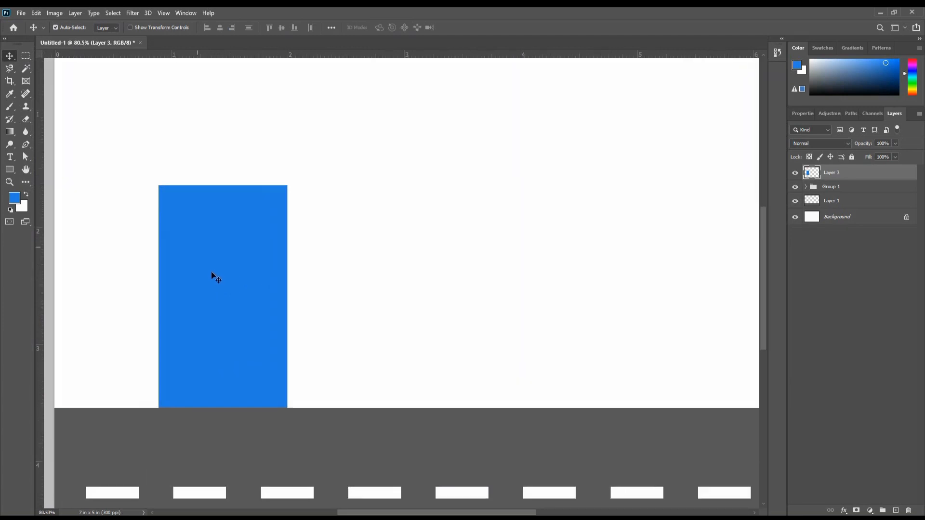
{"action": "left_click_drag", "start_coordinate": [208, 268], "coordinate": [263, 229]}
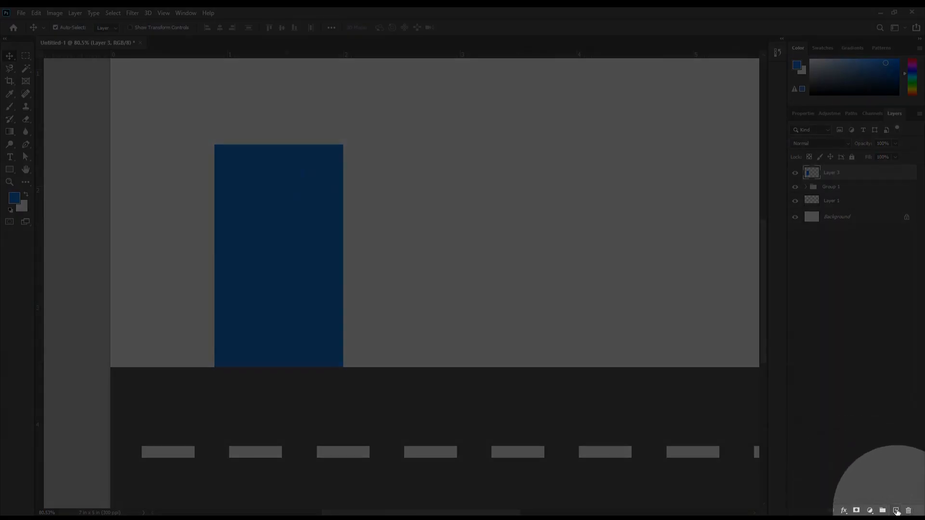
{"action": "left_click", "coordinate": [896, 510]}
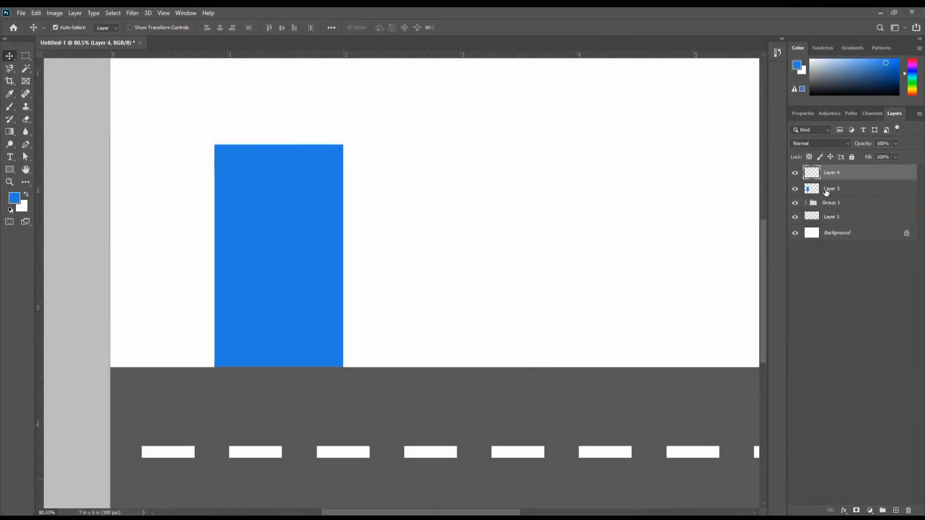
{"action": "left_click", "coordinate": [27, 57]}
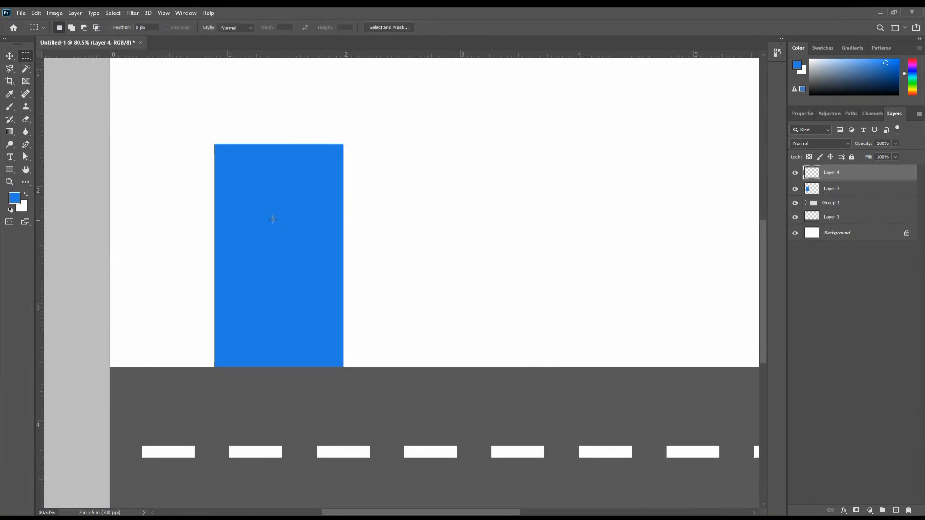
{"action": "left_click_drag", "start_coordinate": [239, 176], "coordinate": [264, 212]}
{"action": "key", "text": "ctrl+Delete"}
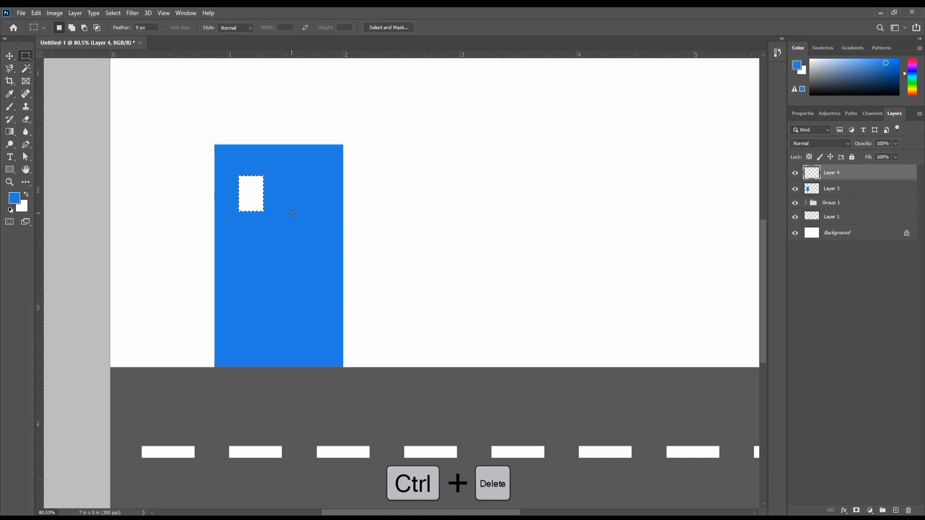
{"action": "key", "text": "ctrl+d"}
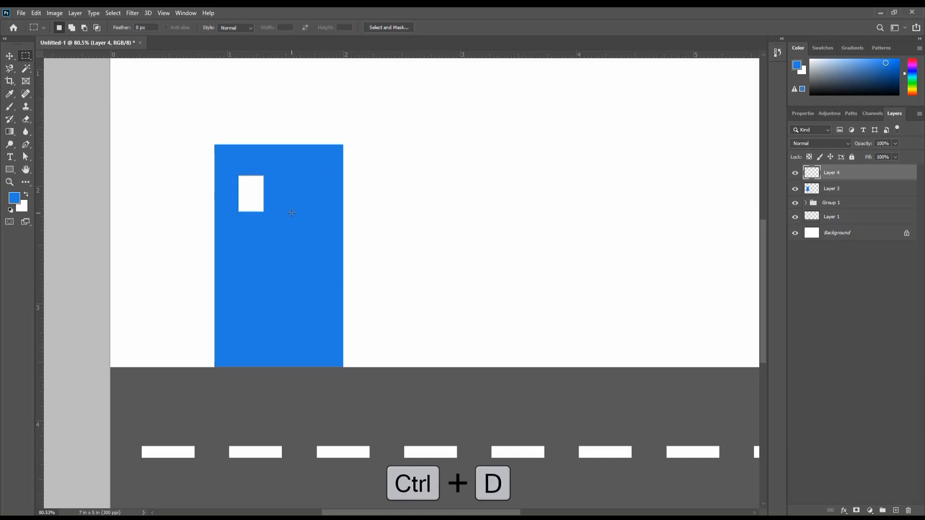
- Duplicate the white window horizontally to the building's upper-right area
{"action": "left_click", "coordinate": [9, 57]}
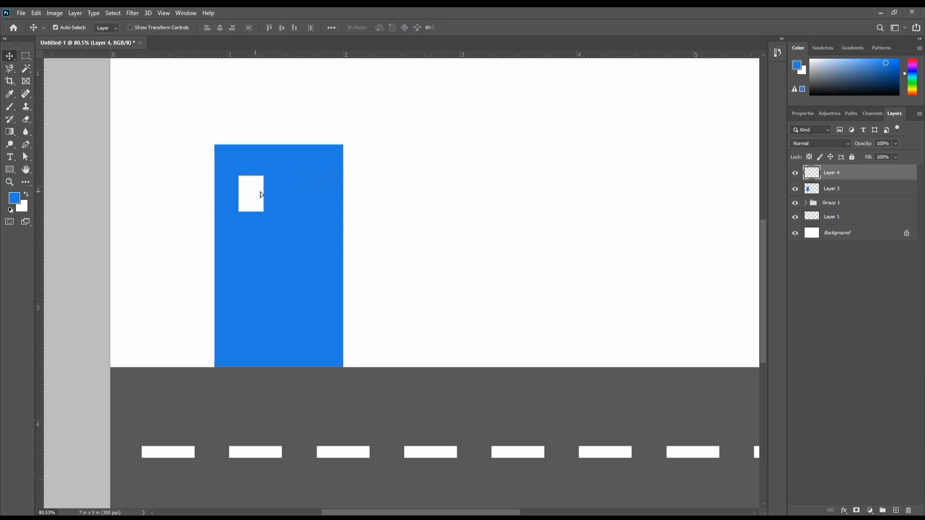
{"action": "left_click_drag", "start_coordinate": [260, 194], "coordinate": [314, 194]}
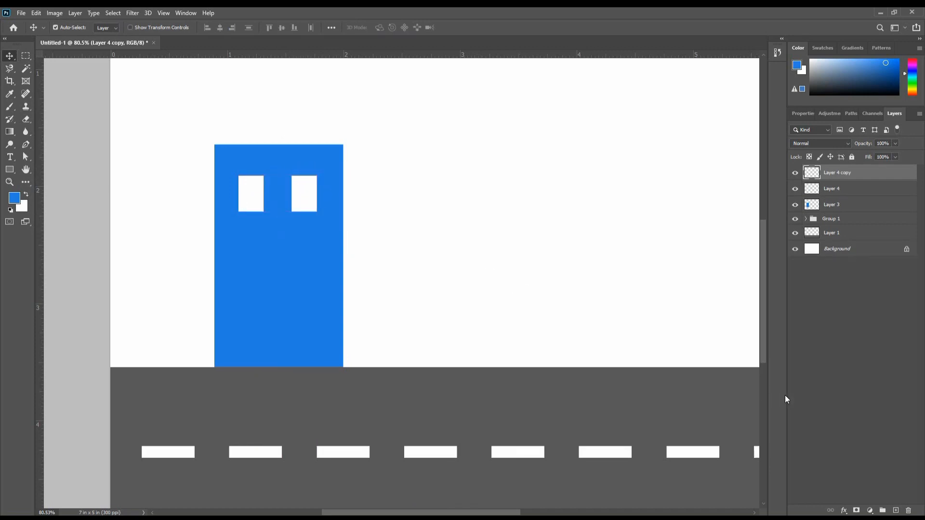
- Combine the two white window layers, Layer 4 and Layer 4 copy, into one layer group
{"action": "left_click", "coordinate": [837, 192], "text": "shift"}
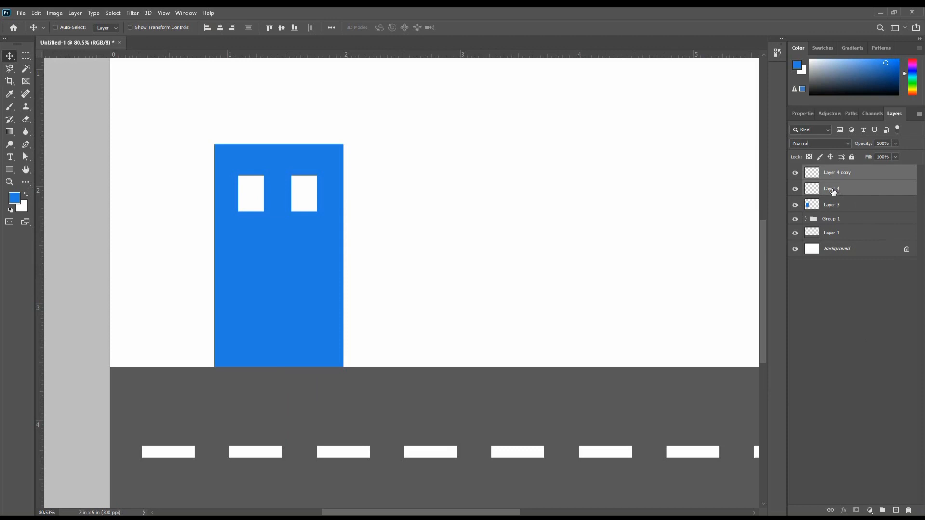
{"action": "key", "text": "ctrl+g"}
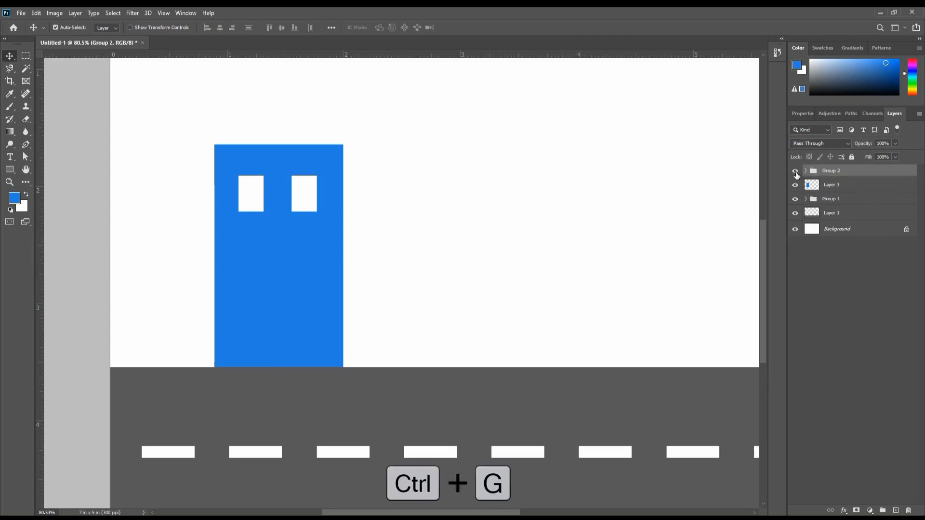
{"action": "left_click", "coordinate": [795, 172]}
{"action": "left_click", "coordinate": [796, 172]}
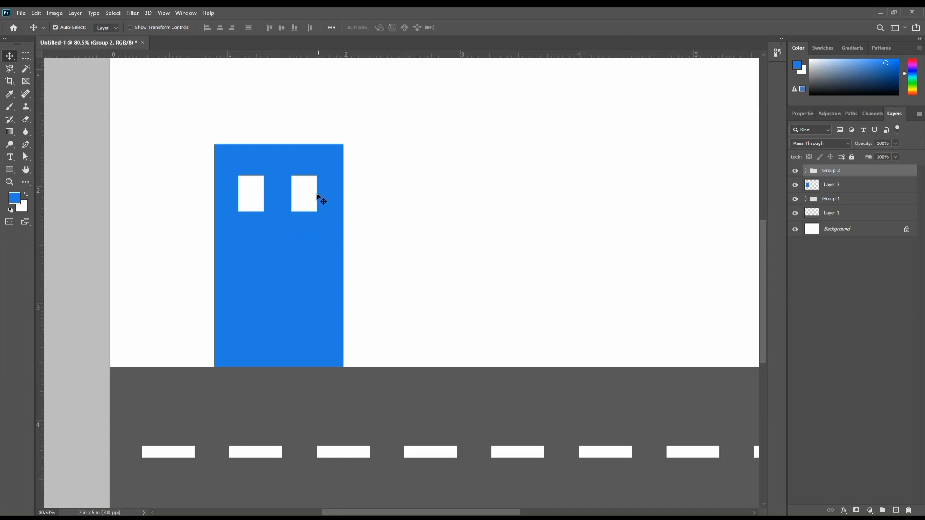
{"action": "left_click", "coordinate": [805, 171]}
{"action": "left_click", "coordinate": [806, 170]}
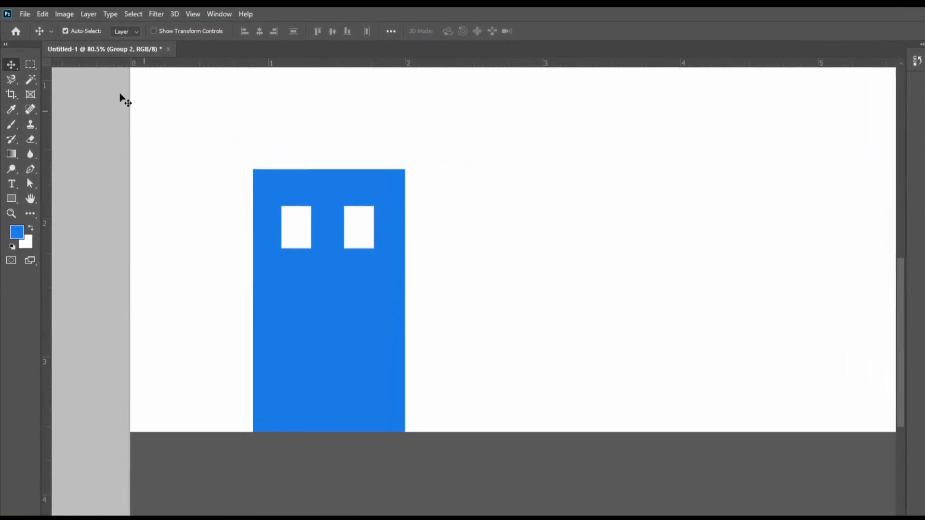
- Turn off Auto-Select and duplicate the window-pair group three times straight down the blue building, making four rows of windows
{"action": "left_click", "coordinate": [73, 33]}
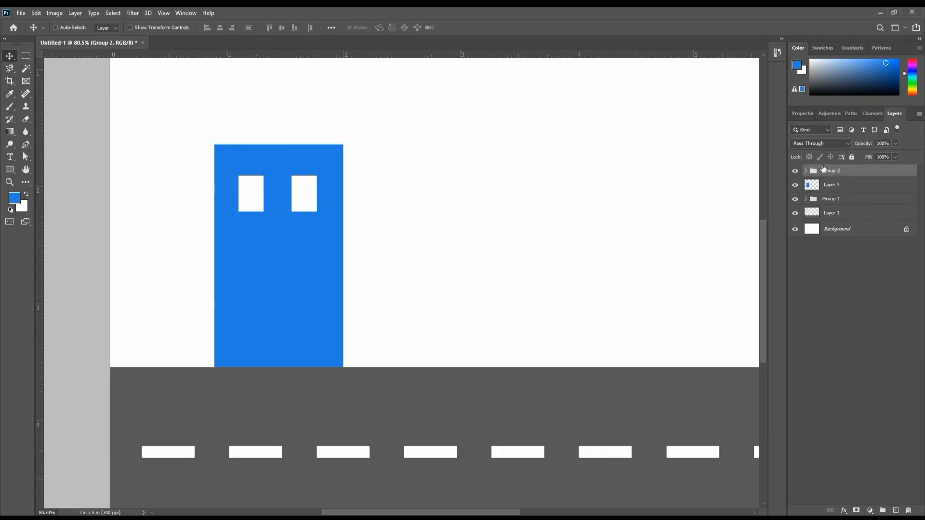
{"action": "left_click", "coordinate": [795, 171]}
{"action": "left_click", "coordinate": [795, 172]}
{"action": "left_click_drag", "start_coordinate": [311, 195], "coordinate": [304, 336]}
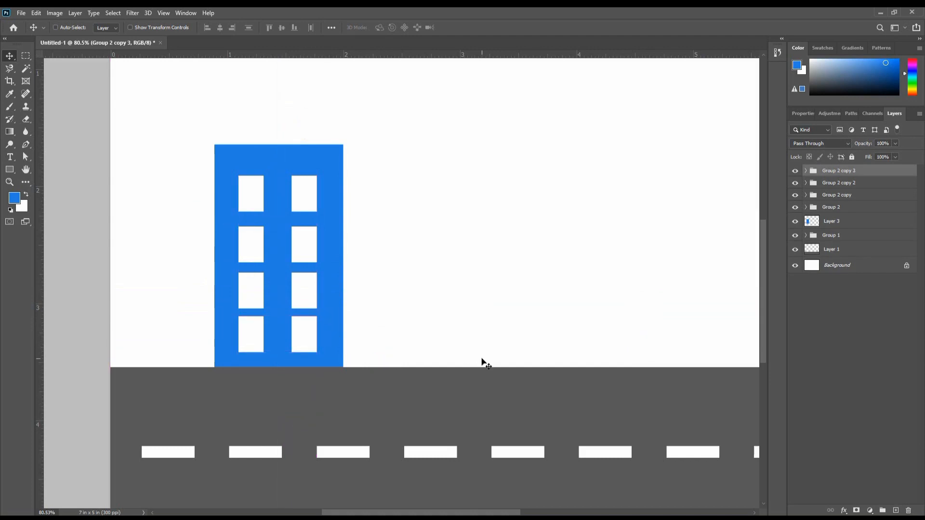
- Distribute the four window groups evenly in the vertical direction on the blue building
{"action": "scroll", "coordinate": [415, 301], "scroll_direction": "down", "scroll_amount": 1}
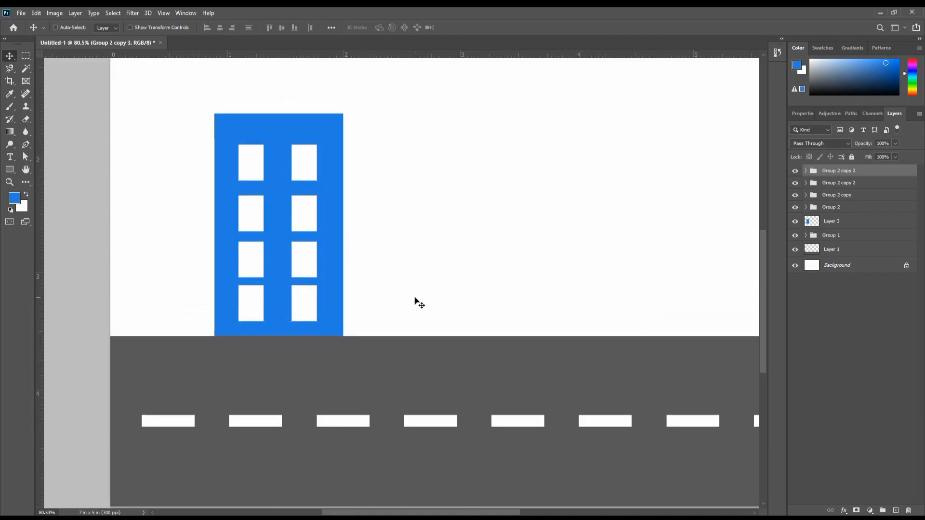
{"action": "left_click", "coordinate": [857, 205]}
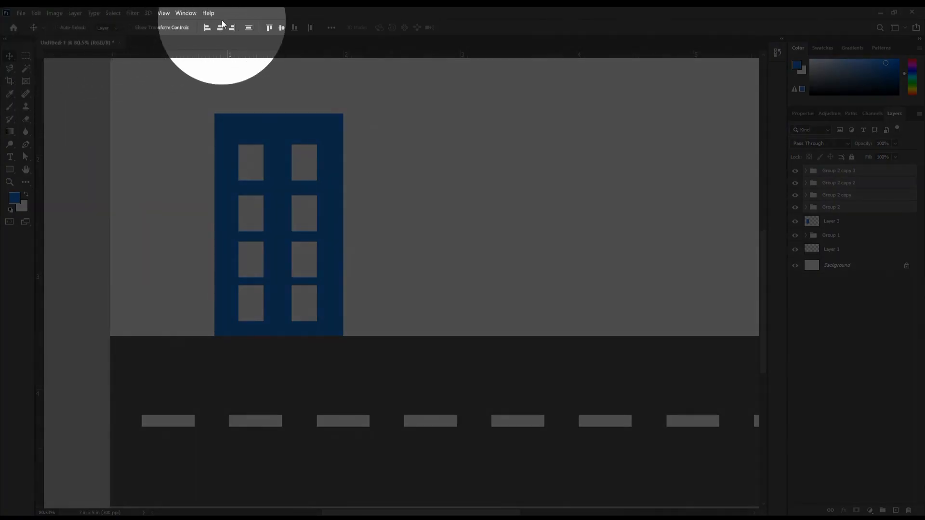
{"action": "left_click", "coordinate": [250, 27]}
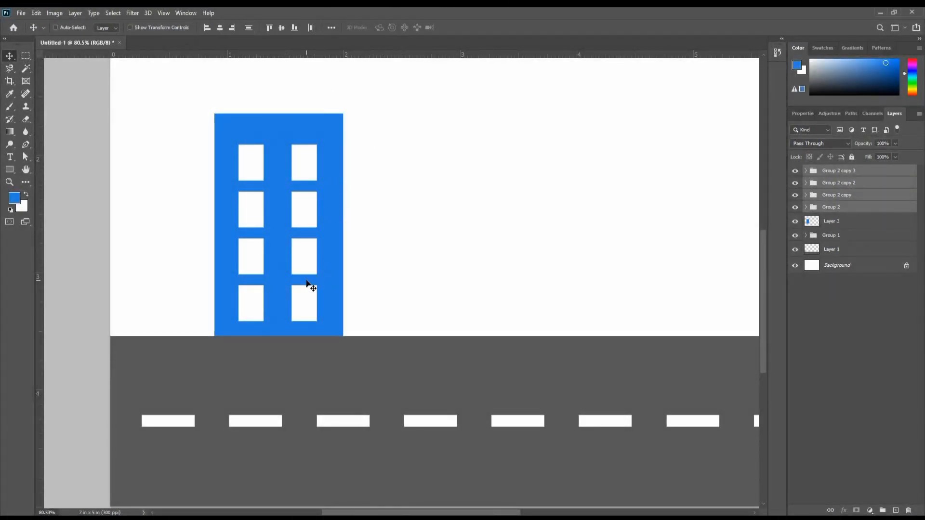
- On a new layer, make a tree-trunk selection about 0.06 in wide and 1.1 in high beside the building, reaching the road's upper edge
{"action": "scroll", "coordinate": [320, 275], "scroll_direction": "down", "scroll_amount": 2}
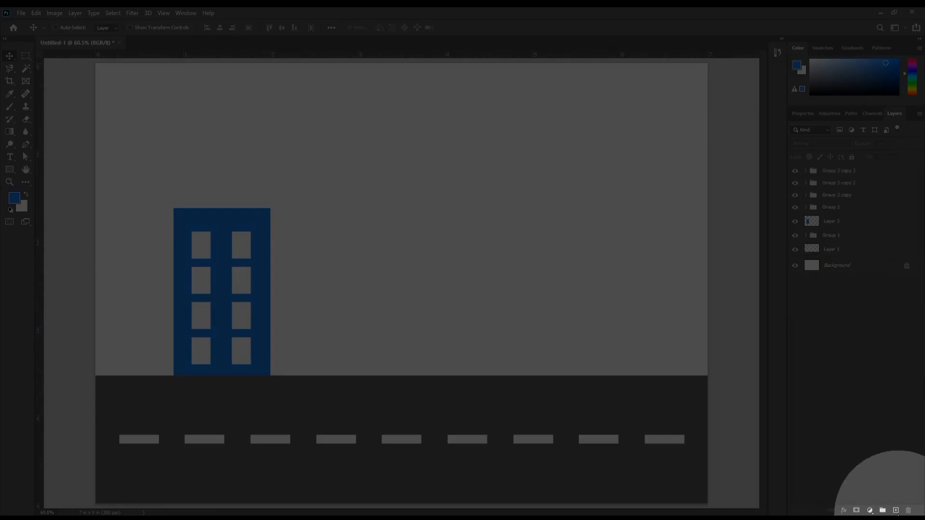
{"action": "left_click", "coordinate": [895, 510]}
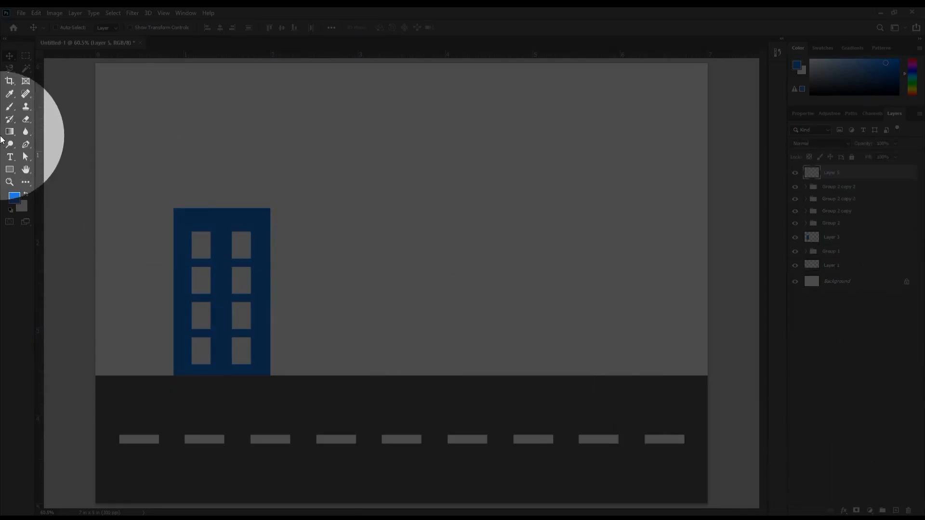
{"action": "left_click_drag", "start_coordinate": [26, 56], "coordinate": [79, 59]}
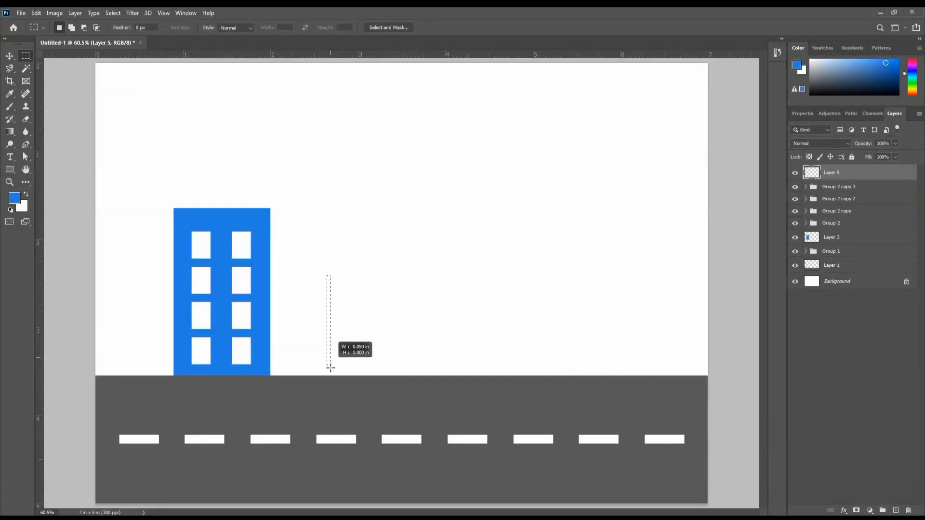
{"action": "left_click_drag", "start_coordinate": [331, 368], "coordinate": [332, 377]}
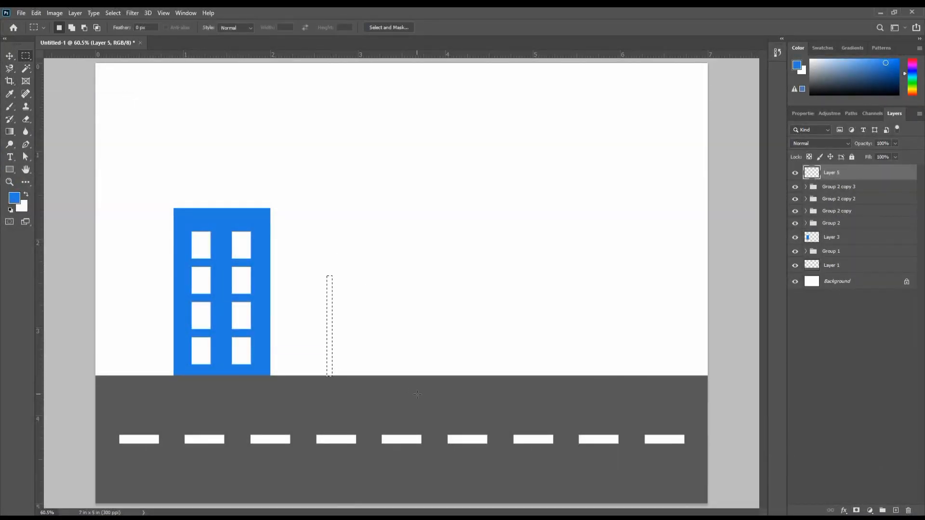
- Fill the trunk selection with brown #9d580f and deselect it
{"action": "left_click", "coordinate": [17, 199]}
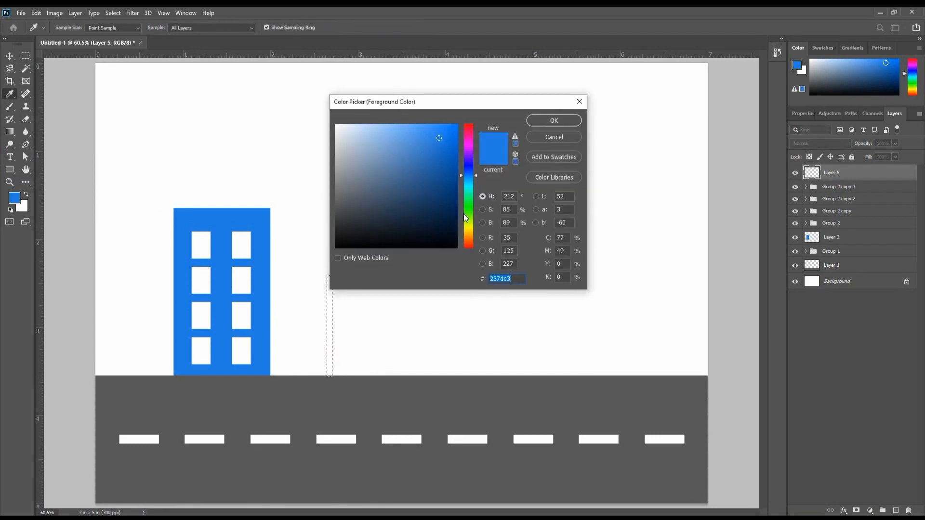
{"action": "left_click", "coordinate": [470, 237]}
{"action": "left_click", "coordinate": [446, 172]}
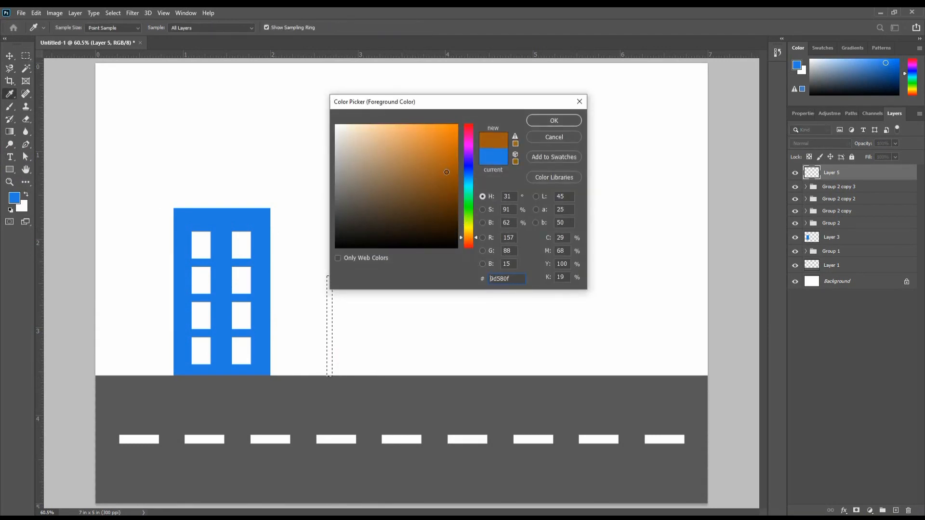
{"action": "left_click", "coordinate": [535, 122]}
{"action": "key", "text": "alt+Delete"}
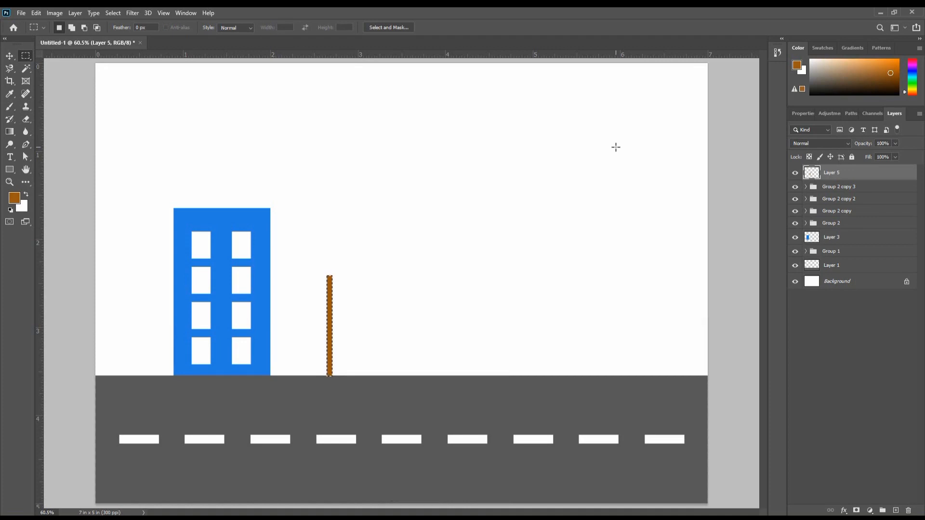
{"action": "key", "text": "ctrl+d"}
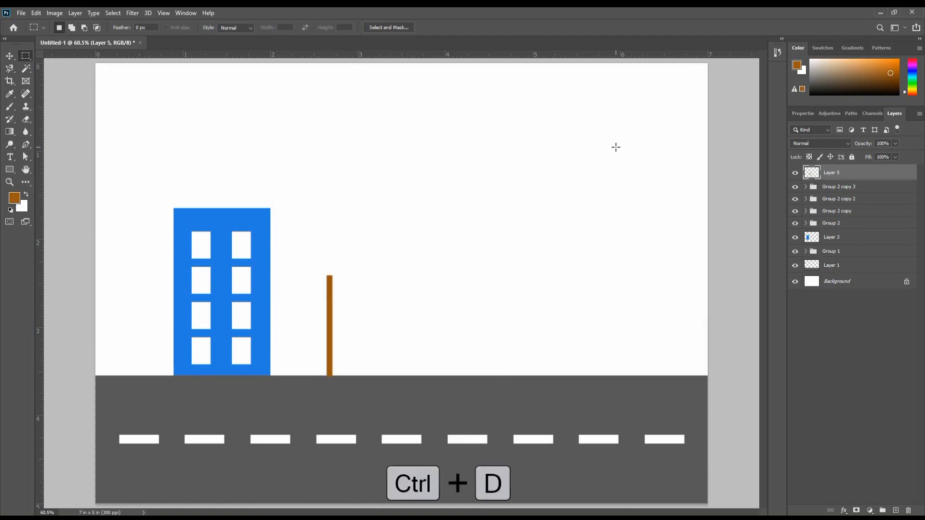
{"action": "left_click", "coordinate": [9, 56]}
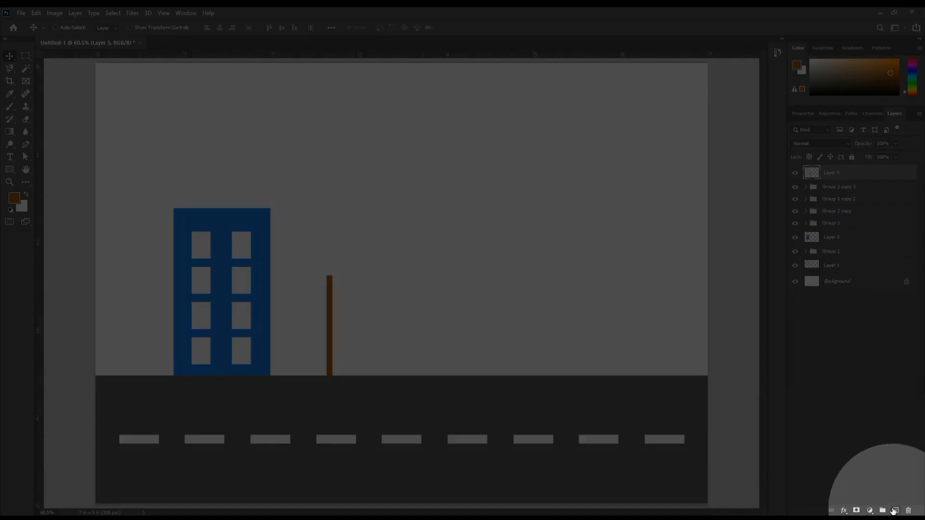
- On a new layer, build a cloud-shaped crown selection about 0.9 in wide around the trunk's top by adding overlapping ellipses
{"action": "left_click", "coordinate": [894, 510]}
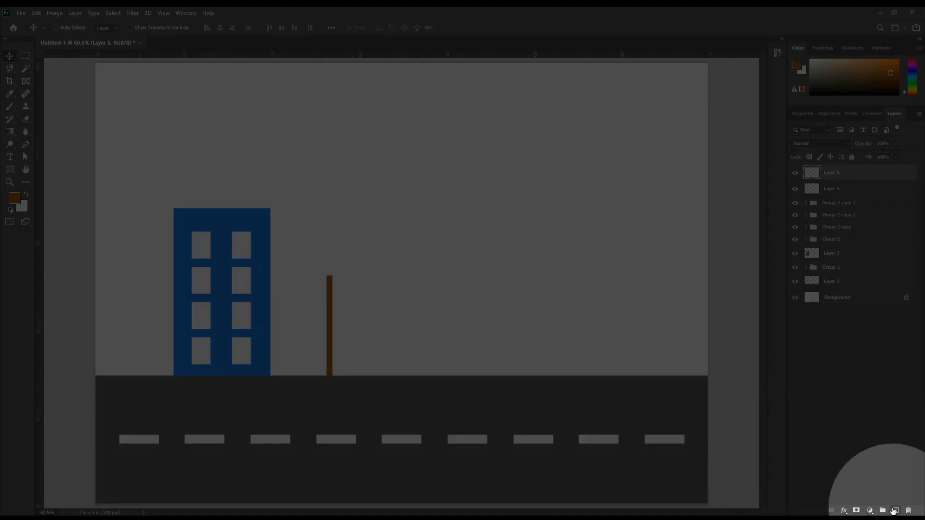
{"action": "left_click", "coordinate": [27, 57]}
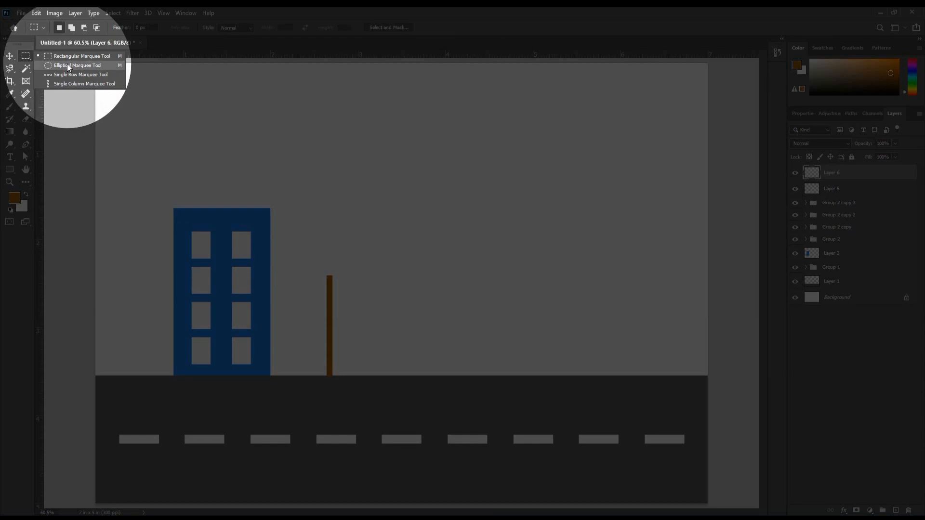
{"action": "left_click", "coordinate": [68, 65]}
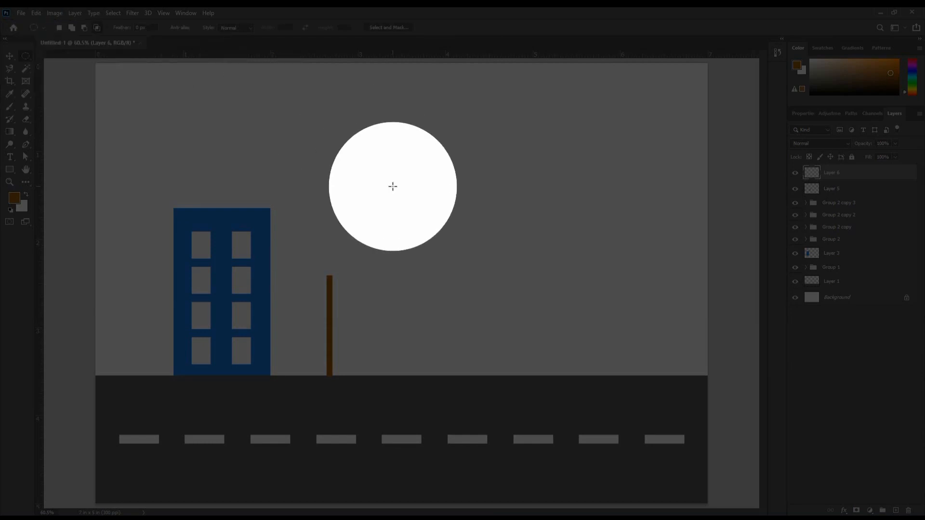
{"action": "left_click", "coordinate": [71, 27]}
{"action": "left_click_drag", "start_coordinate": [295, 240], "coordinate": [336, 271]}
{"action": "left_click_drag", "start_coordinate": [312, 223], "coordinate": [332, 236]}
{"action": "left_click_drag", "start_coordinate": [298, 269], "coordinate": [337, 297]}
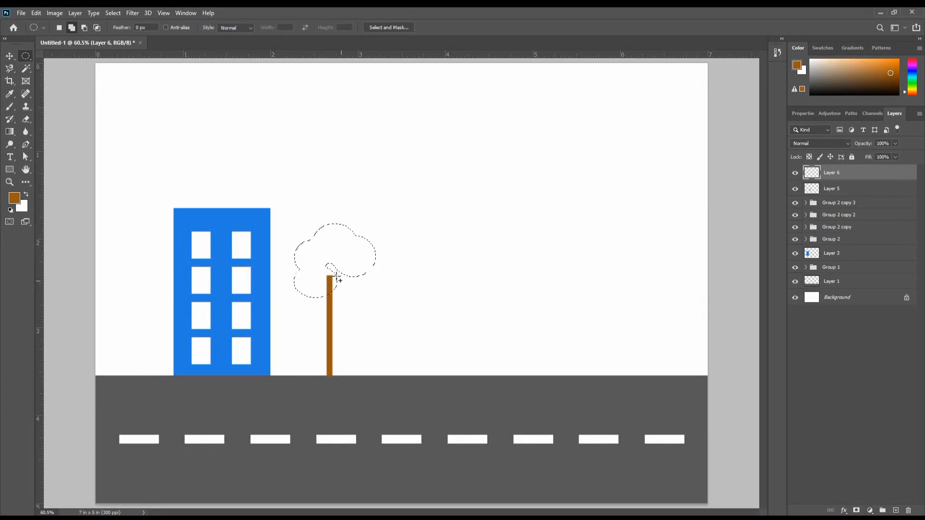
{"action": "left_click_drag", "start_coordinate": [319, 257], "coordinate": [349, 280]}
- Return to new-selection mode, nudge the crown selection over the trunk, fill it with green #07bd47 and deselect it
{"action": "left_click", "coordinate": [59, 28]}
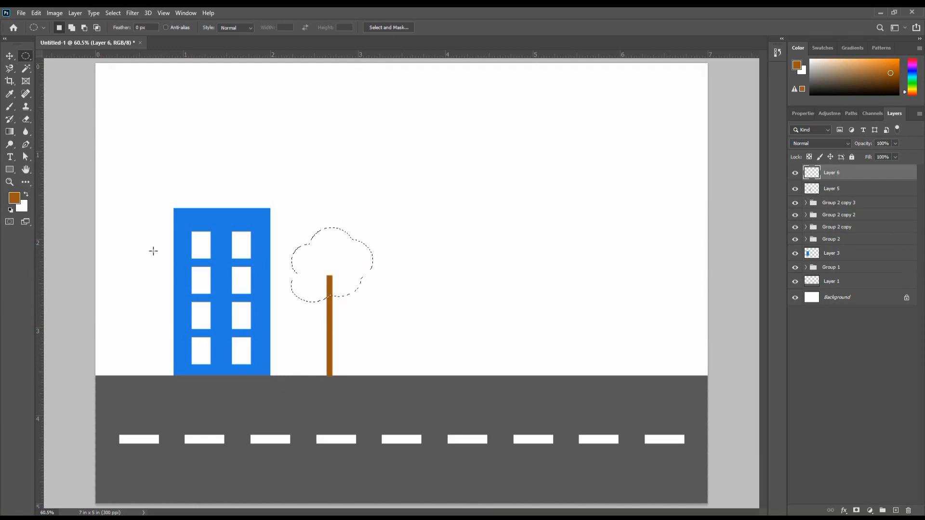
{"action": "left_click", "coordinate": [17, 202]}
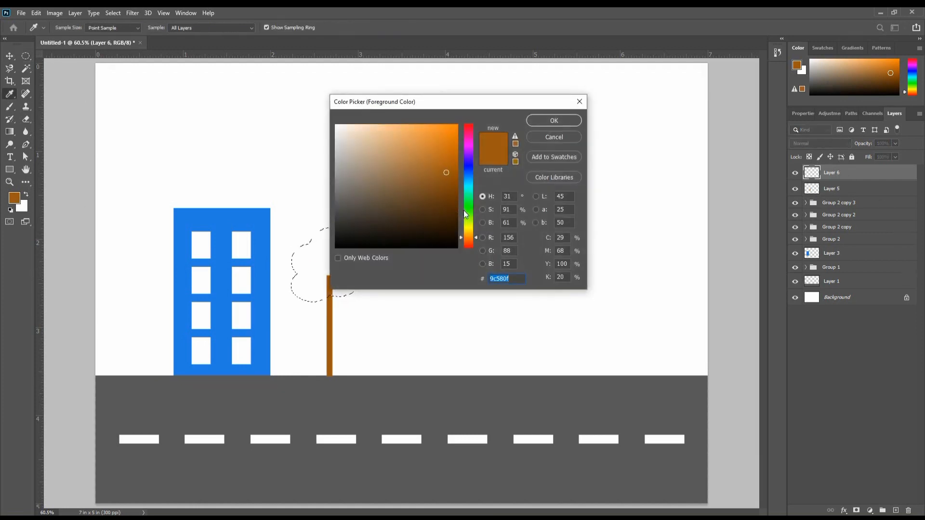
{"action": "left_click_drag", "start_coordinate": [465, 213], "coordinate": [453, 163]}
{"action": "left_click_drag", "start_coordinate": [469, 204], "coordinate": [468, 200]}
{"action": "left_click_drag", "start_coordinate": [446, 169], "coordinate": [453, 156]}
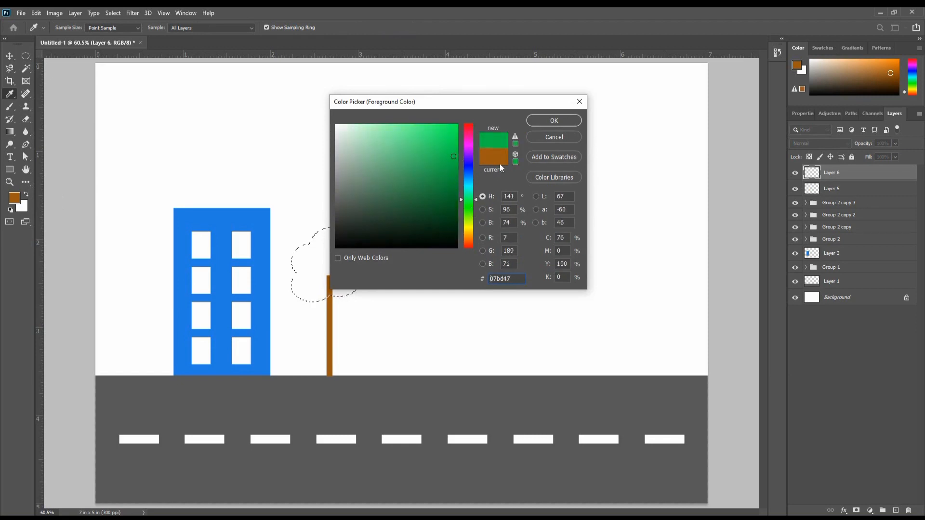
{"action": "left_click", "coordinate": [554, 120]}
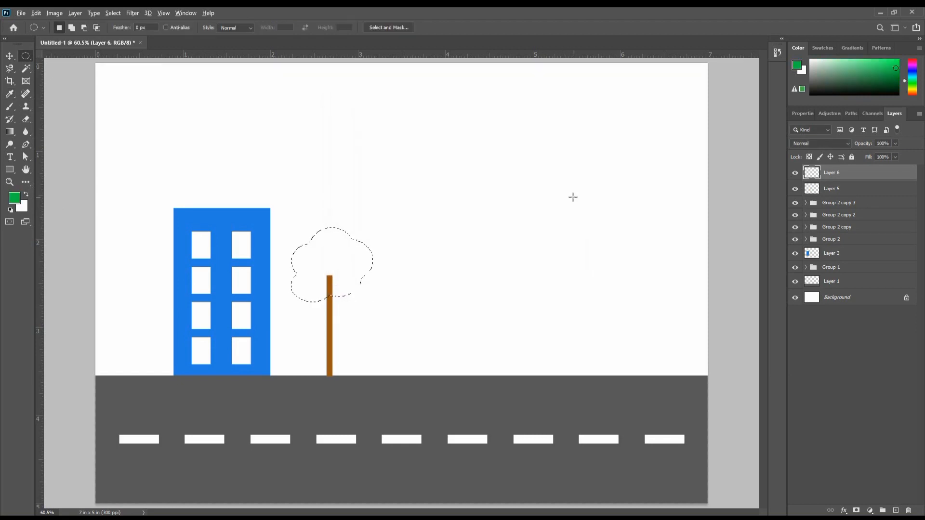
{"action": "key", "text": "alt+Delete"}
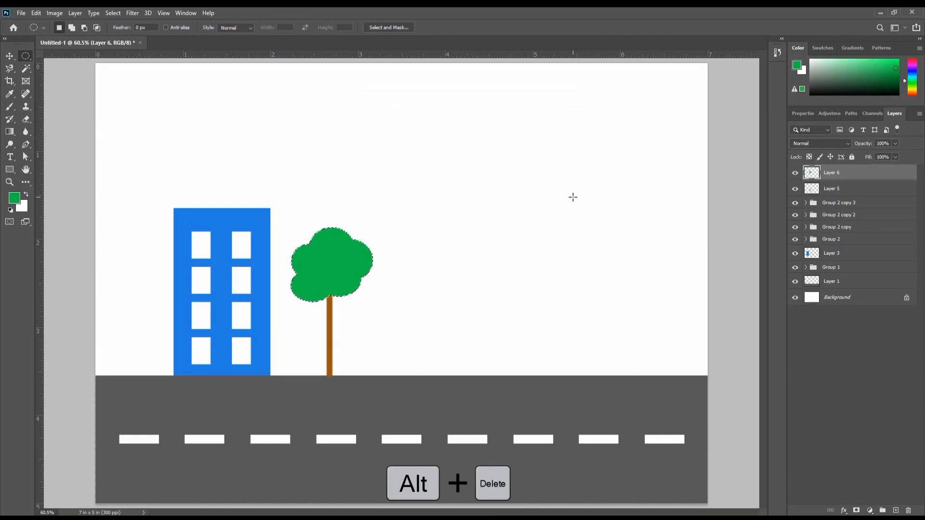
{"action": "key", "text": "ctrl+d"}
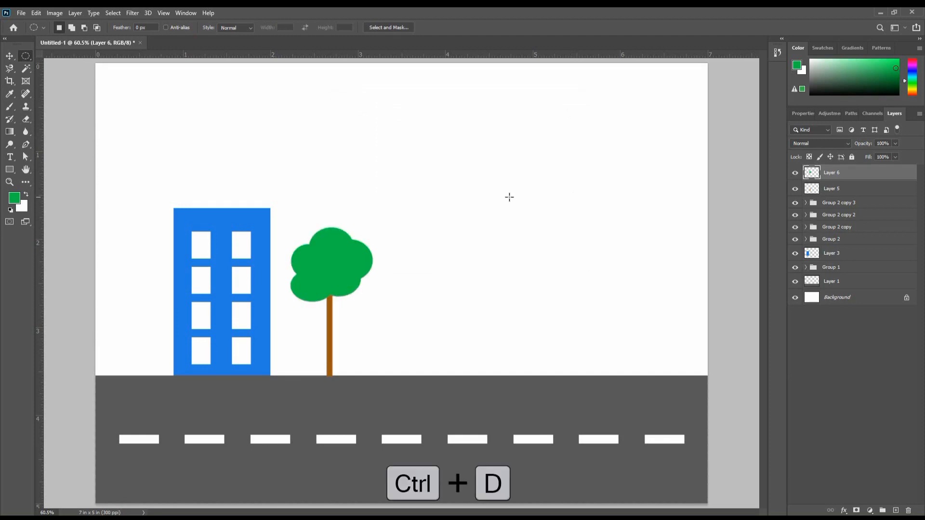
- Scale the tree's crown and trunk layers together to about 60% of their size, keeping the trunk standing on the road
{"action": "left_click", "coordinate": [10, 57]}
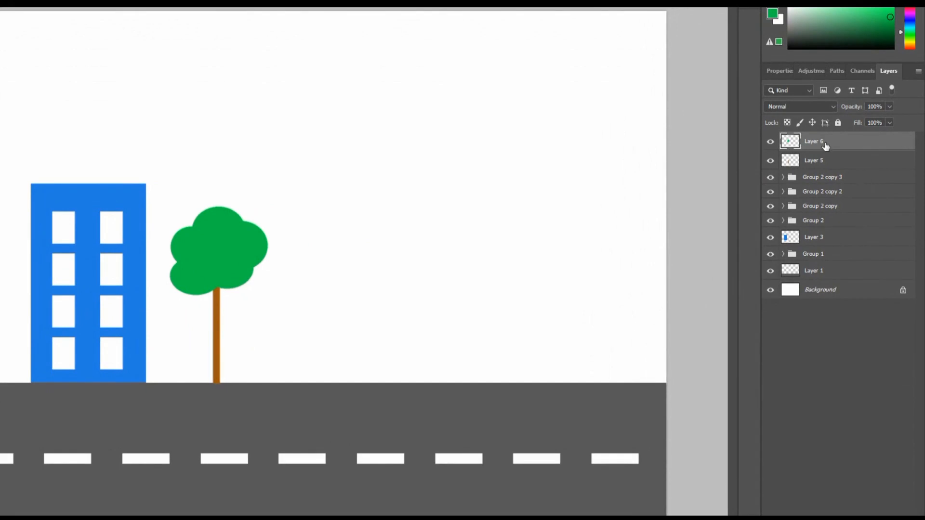
{"action": "left_click", "coordinate": [770, 141]}
{"action": "left_click", "coordinate": [770, 142]}
{"action": "left_click", "coordinate": [771, 162]}
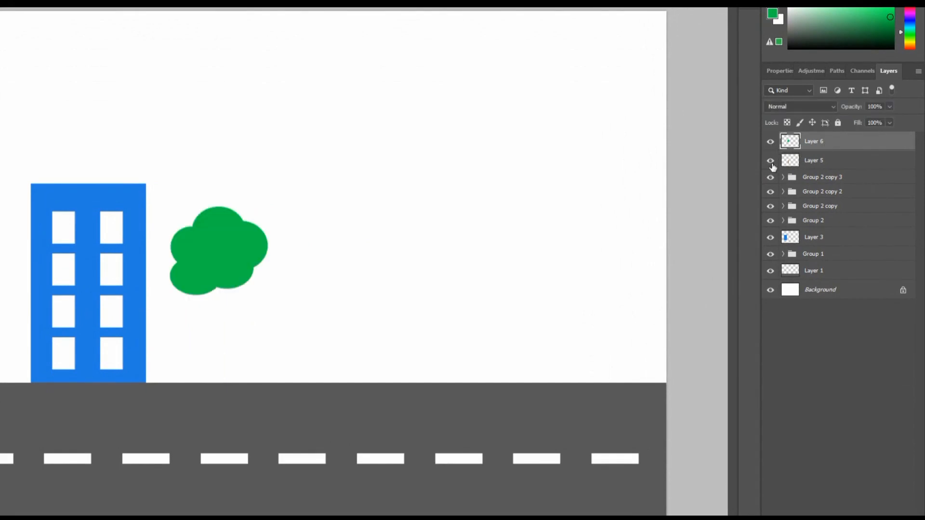
{"action": "left_click", "coordinate": [771, 165]}
{"action": "left_click", "coordinate": [824, 161], "text": "shift"}
{"action": "key", "text": "ctrl+t"}
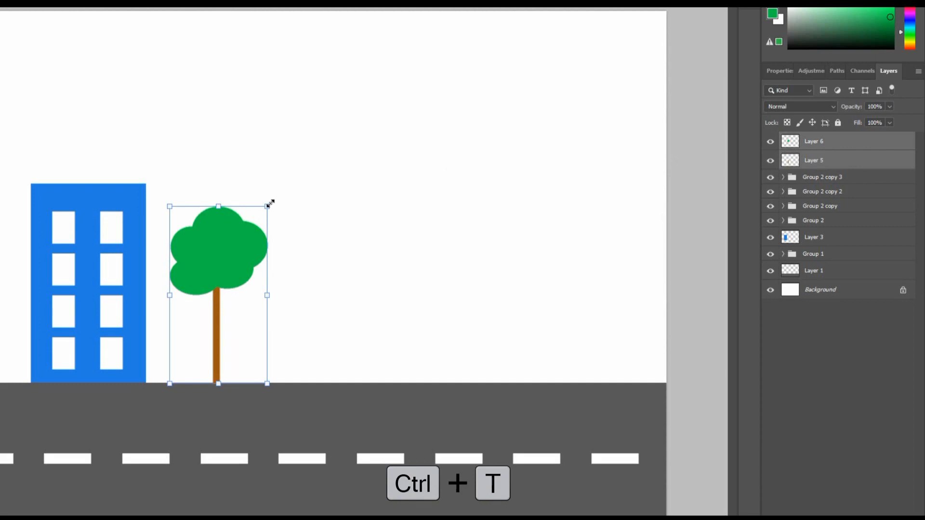
{"action": "left_click_drag", "start_coordinate": [269, 205], "coordinate": [230, 275]}
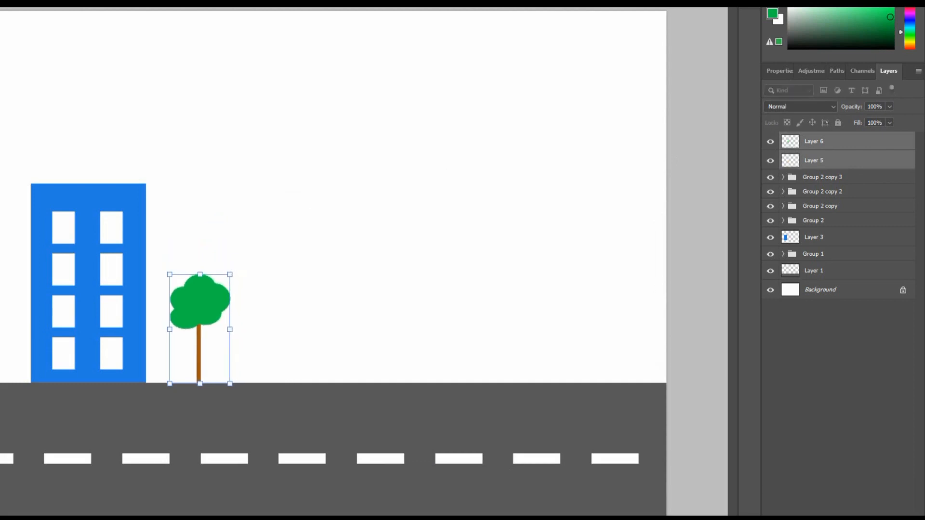
{"action": "key", "text": "Return"}
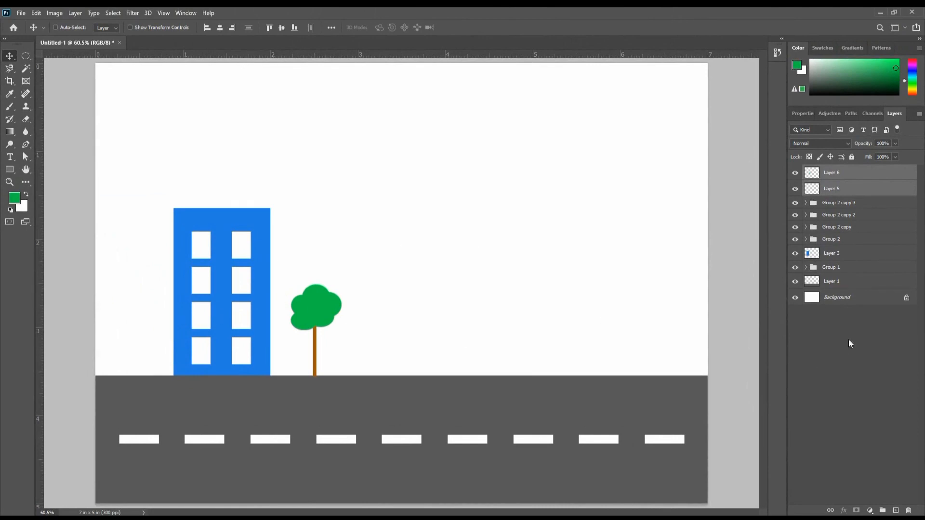
- Group the blue building's body layer together with its four window groups into a single group
{"action": "left_click", "coordinate": [795, 203]}
{"action": "left_click", "coordinate": [795, 203]}
{"action": "left_click", "coordinate": [842, 205]}
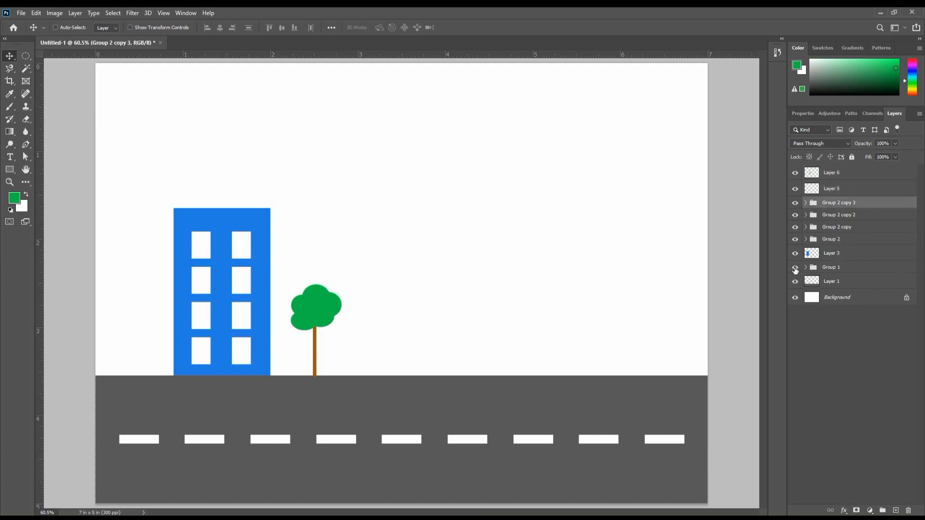
{"action": "left_click", "coordinate": [795, 269]}
{"action": "left_click", "coordinate": [795, 268]}
{"action": "left_click", "coordinate": [833, 256]}
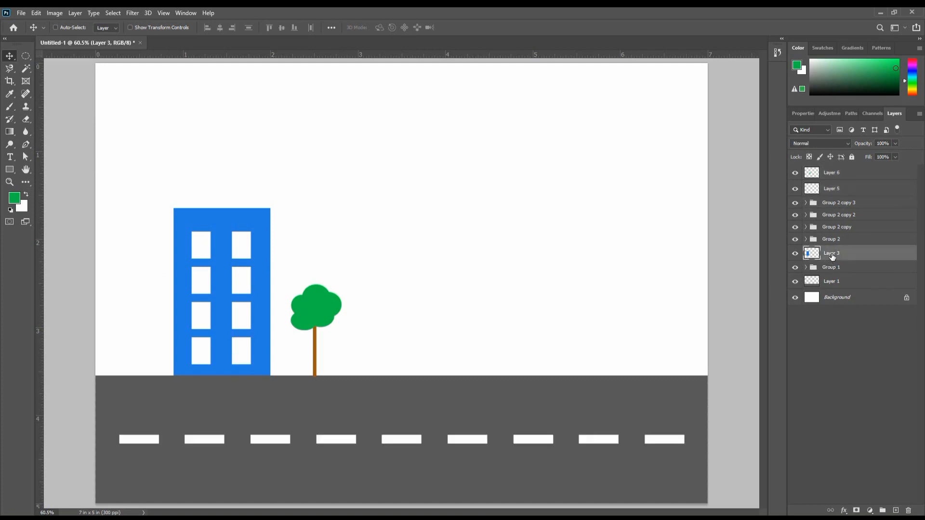
{"action": "left_click", "coordinate": [832, 205], "text": "shift"}
{"action": "key", "text": "ctrl+g"}
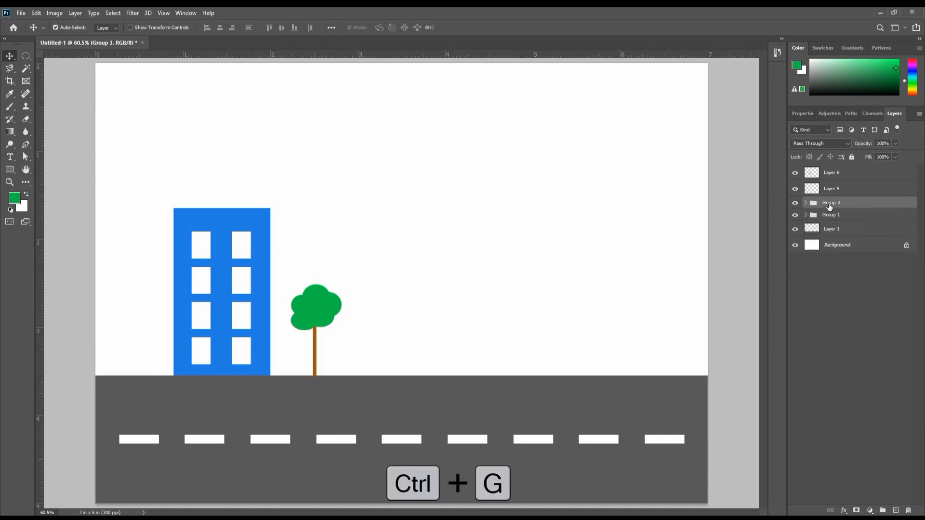
- Duplicate the whole building group and place the copy on the road just right of the tree
{"action": "left_click", "coordinate": [795, 203]}
{"action": "left_click", "coordinate": [795, 203]}
{"action": "left_click_drag", "start_coordinate": [222, 240], "coordinate": [400, 234]}
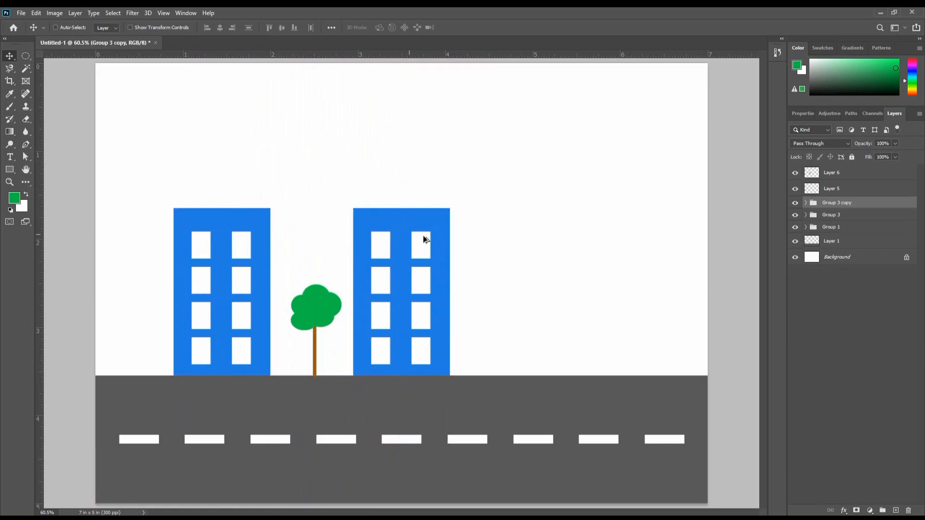
{"action": "left_click", "coordinate": [837, 282]}
- Expand the copied building's group and select its blue body layer, Layer 3
{"action": "left_click", "coordinate": [796, 203]}
{"action": "left_click", "coordinate": [796, 203]}
{"action": "left_click", "coordinate": [806, 202]}
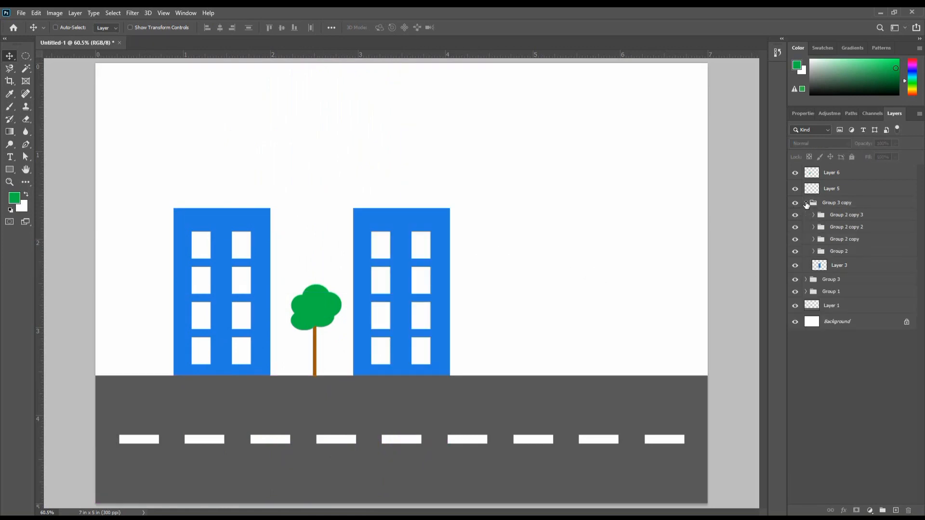
{"action": "left_click", "coordinate": [796, 266]}
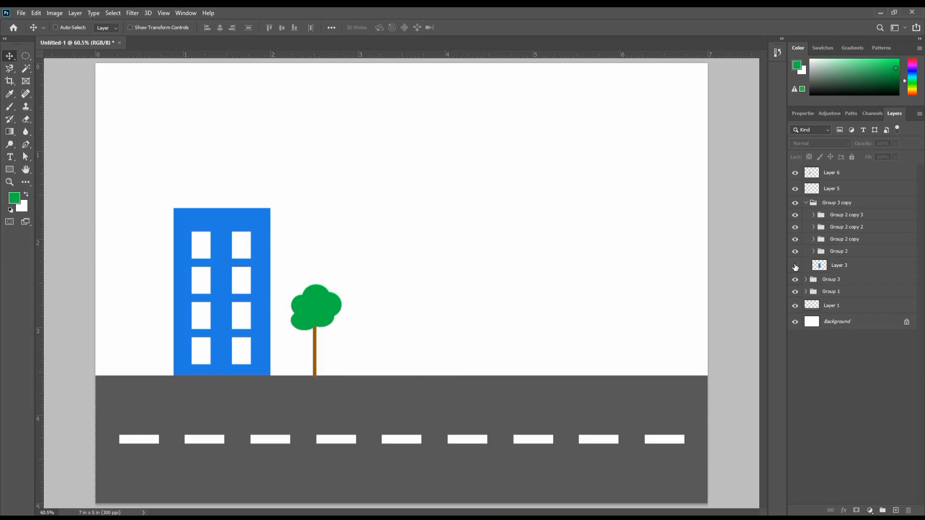
{"action": "left_click", "coordinate": [796, 266]}
{"action": "left_click", "coordinate": [819, 266]}
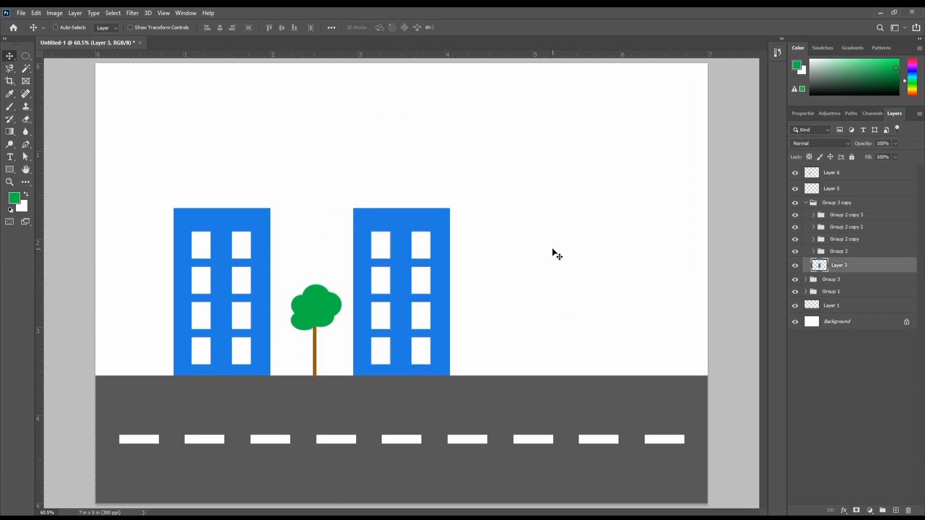
- Transform the copied building's body by raising only its upper-right corner about 0.2 in to form a slanted roof
{"action": "key", "text": "ctrl"}
{"action": "key", "text": "ctrl+t"}
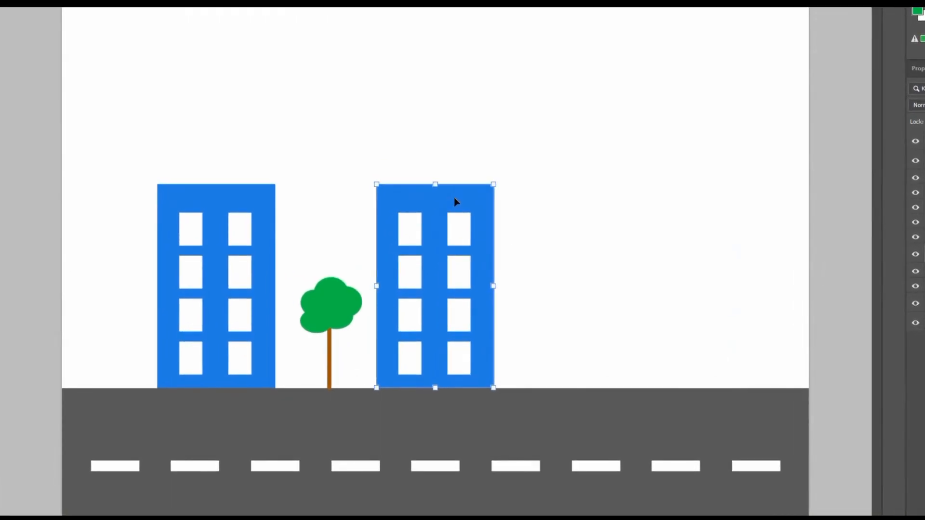
{"action": "right_click", "coordinate": [422, 221]}
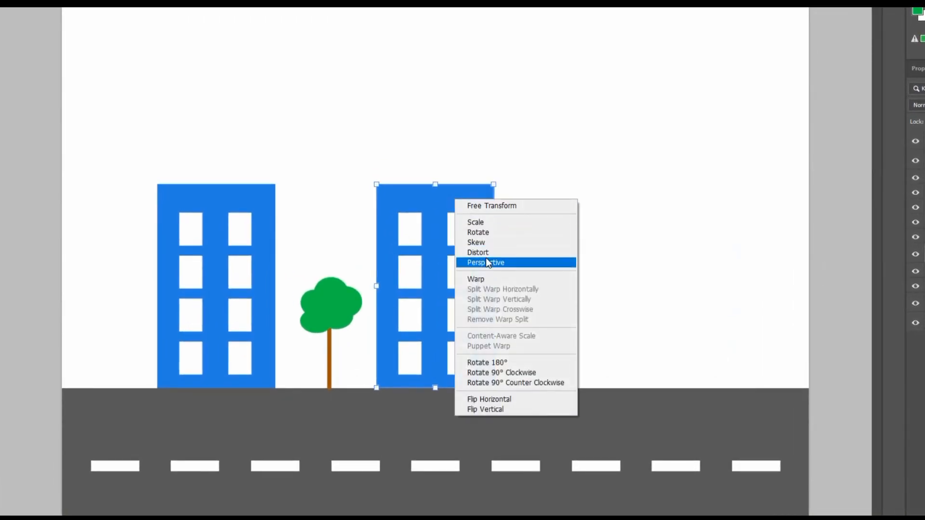
{"action": "left_click", "coordinate": [490, 234]}
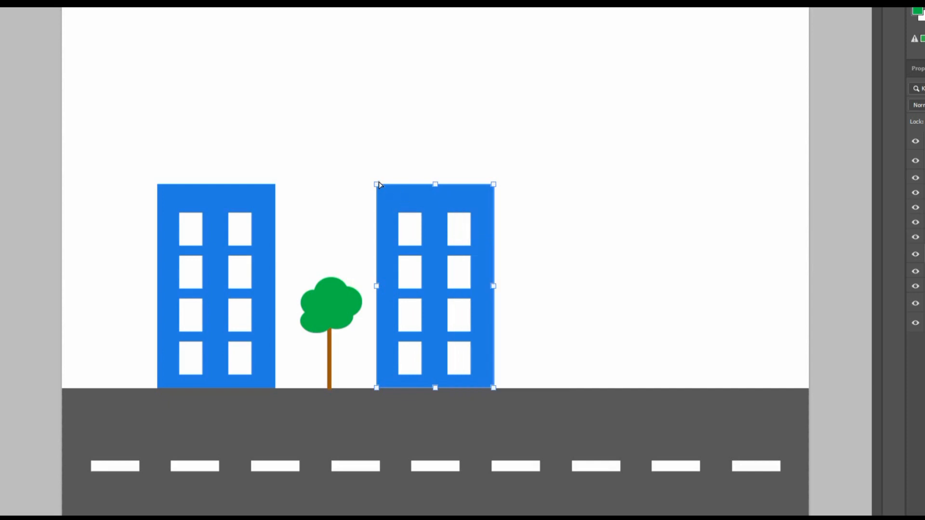
{"action": "mouse_move", "coordinate": [376, 186]}
{"action": "left_mouse_down"}
{"action": "mouse_move", "coordinate": [313, 187]}
{"action": "mouse_move", "coordinate": [384, 192]}
{"action": "mouse_move", "coordinate": [383, 157]}
{"action": "mouse_move", "coordinate": [383, 185]}
{"action": "left_mouse_up"}
{"action": "key", "text": "ctrl+z"}
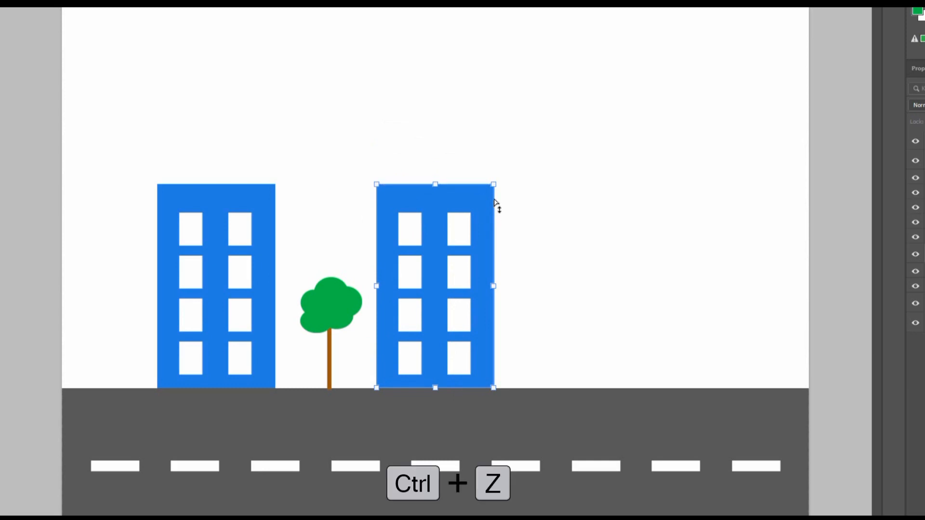
{"action": "left_click_drag", "start_coordinate": [496, 183], "coordinate": [496, 159]}
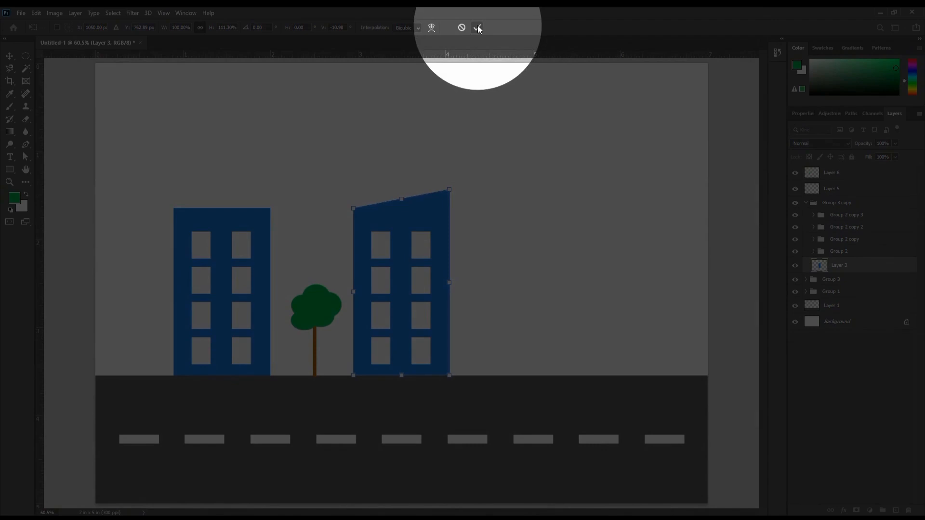
{"action": "left_click", "coordinate": [478, 27]}
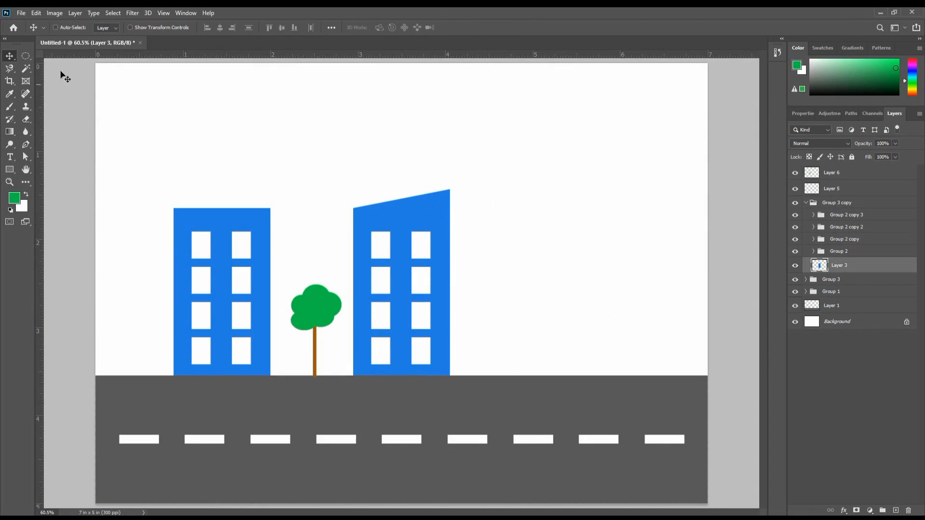
- Make a rectangular selection about 0.2 × 2.1 in along the slanted building's right edge and add a new layer above its body
{"action": "left_click", "coordinate": [25, 58]}
{"action": "left_click", "coordinate": [63, 56]}
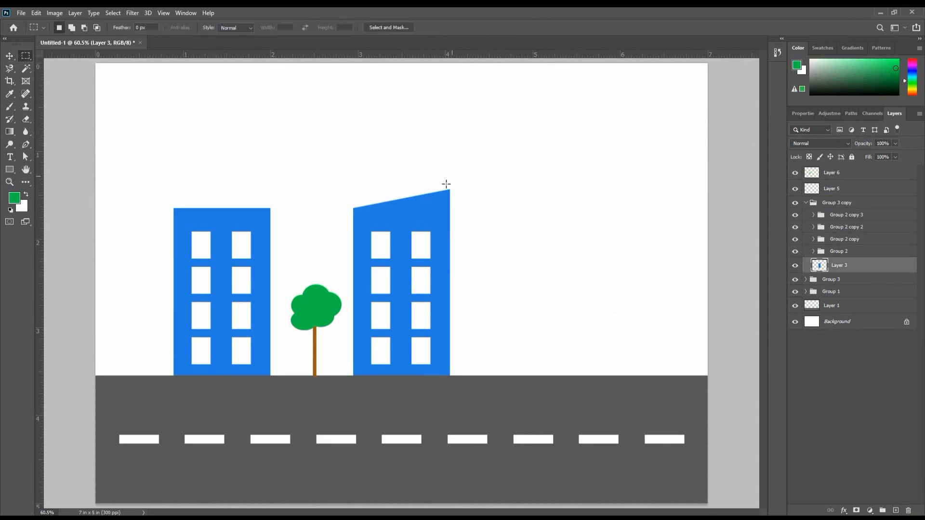
{"action": "left_click_drag", "start_coordinate": [450, 190], "coordinate": [469, 376]}
{"action": "left_click", "coordinate": [895, 511]}
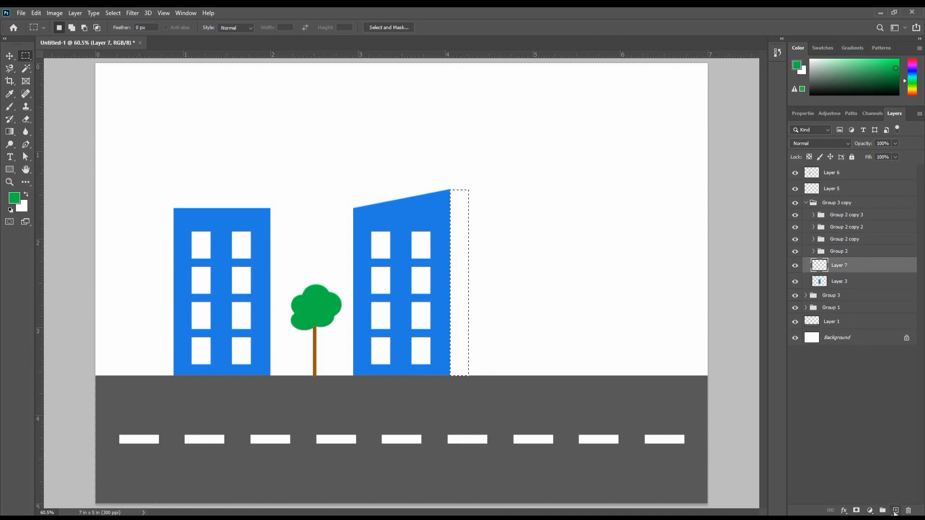
- Sample the building's blue, choose a darker shade of it, fill the side strip selection and deselect
{"action": "left_click", "coordinate": [14, 197]}
{"action": "left_click_drag", "start_coordinate": [463, 102], "coordinate": [565, 102]}
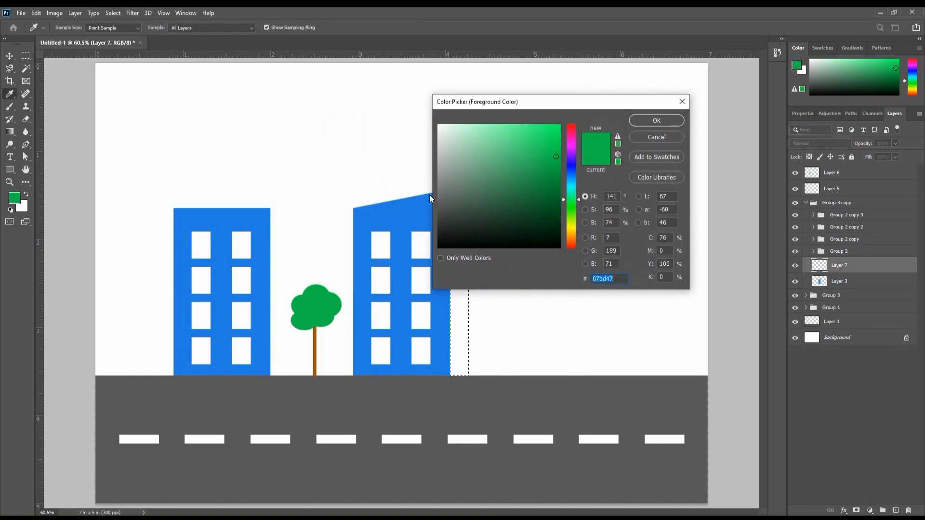
{"action": "left_click", "coordinate": [410, 203]}
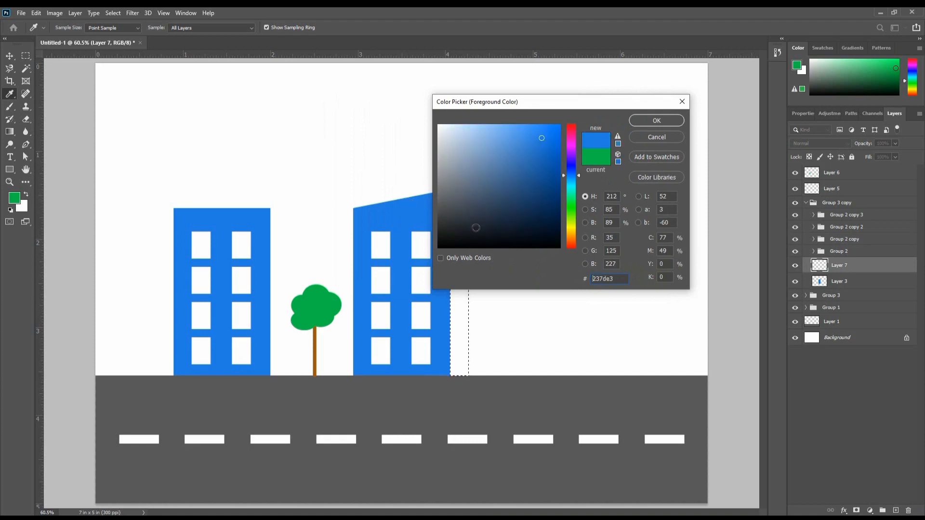
{"action": "left_click", "coordinate": [541, 155]}
{"action": "left_click", "coordinate": [658, 121]}
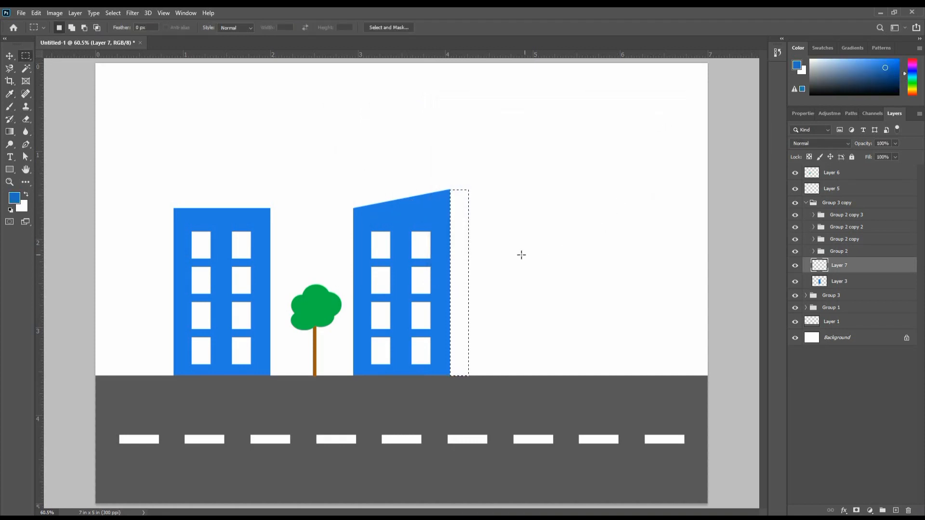
{"action": "key", "text": "alt+Delete"}
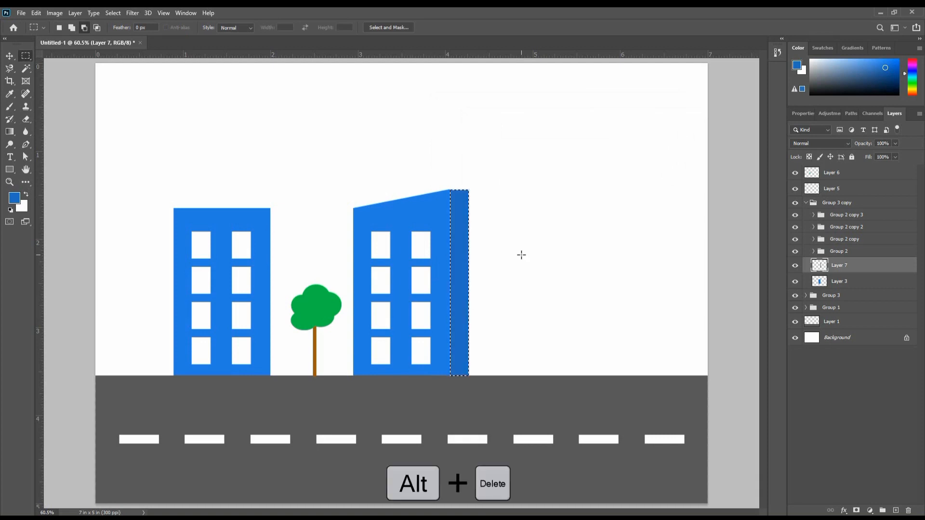
{"action": "key", "text": "ctrl+d"}
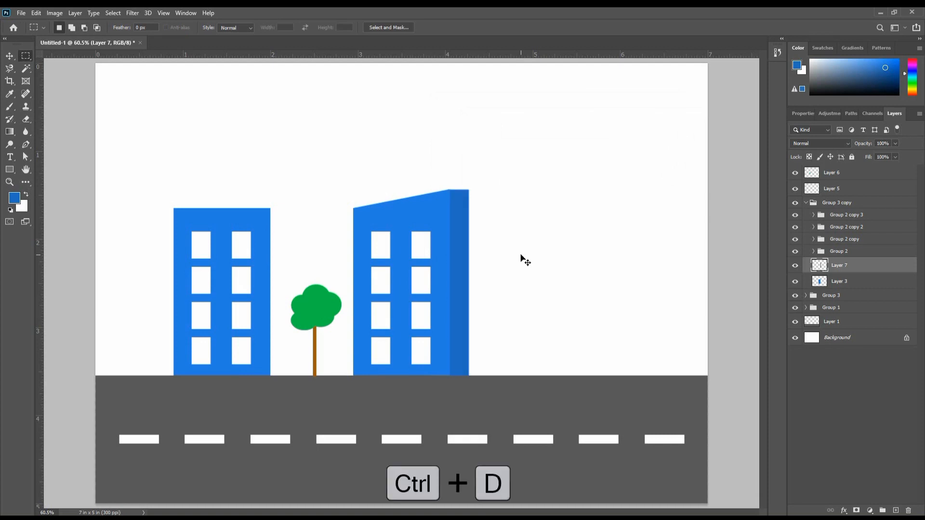
- Stretch the dark side strip's top edge upward to about 100.16% height, level with the peak of the slanted roof
{"action": "left_click", "coordinate": [13, 57]}
{"action": "scroll", "coordinate": [442, 223], "scroll_direction": "up", "scroll_amount": 3}
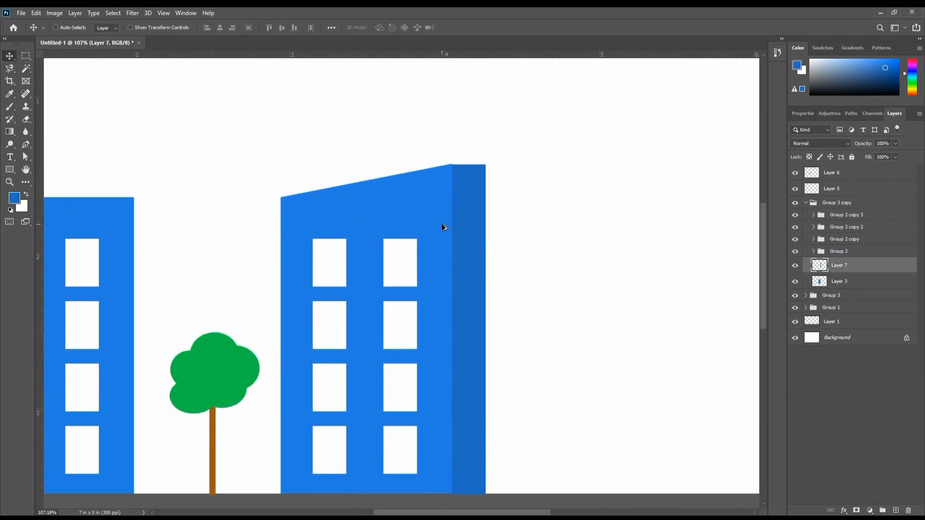
{"action": "scroll", "coordinate": [463, 229], "scroll_direction": "down", "scroll_amount": 1}
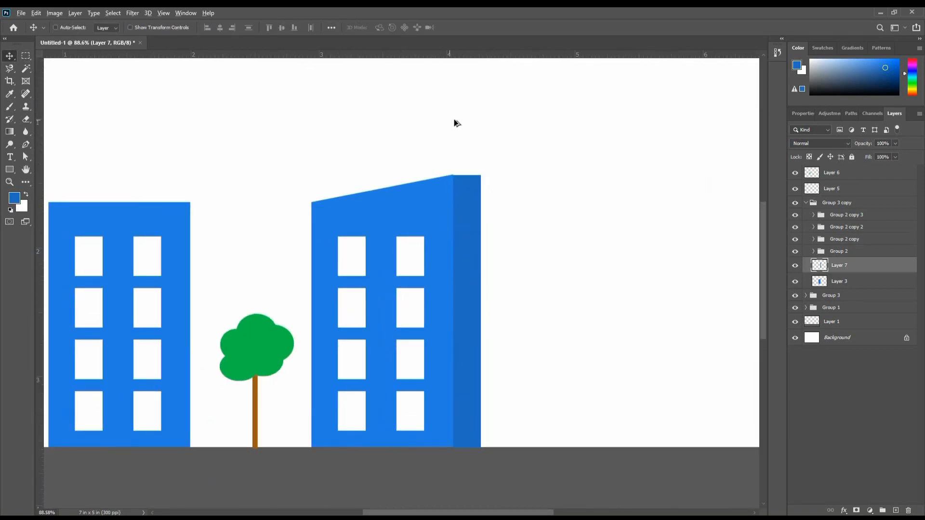
{"action": "scroll", "coordinate": [454, 122], "scroll_direction": "up", "scroll_amount": 6}
{"action": "scroll", "coordinate": [442, 221], "scroll_direction": "up", "scroll_amount": 3}
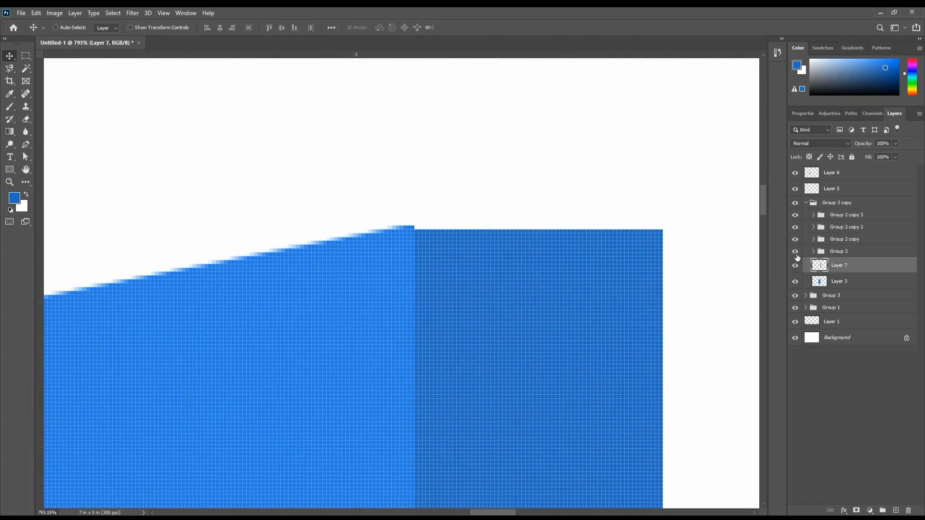
{"action": "left_click", "coordinate": [797, 270]}
{"action": "key", "text": "ctrl+t"}
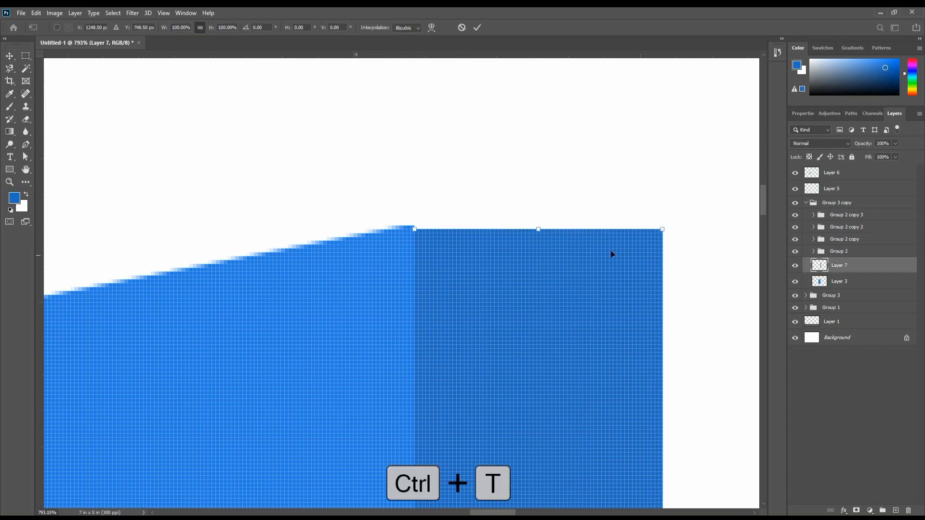
{"action": "left_click_drag", "start_coordinate": [538, 227], "coordinate": [538, 225]}
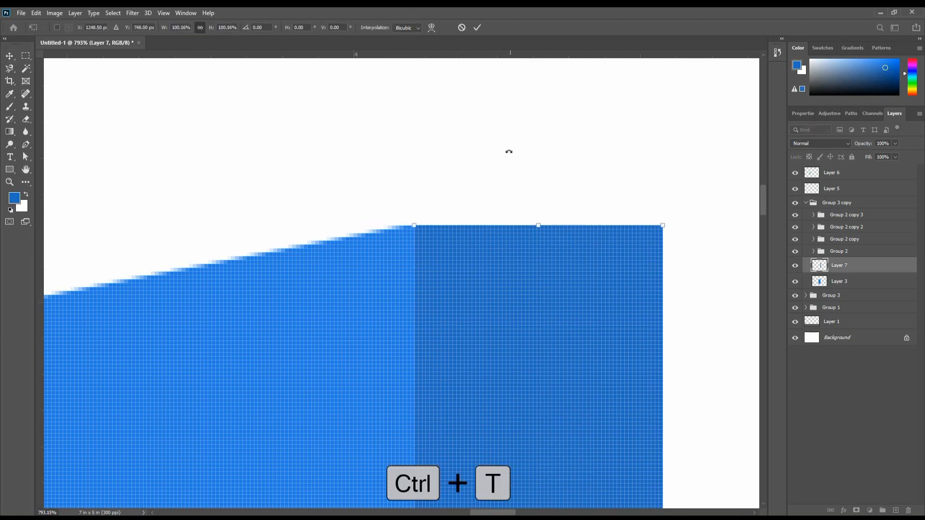
{"action": "left_click", "coordinate": [476, 28]}
{"action": "scroll", "coordinate": [593, 233], "scroll_direction": "down", "scroll_amount": 5}
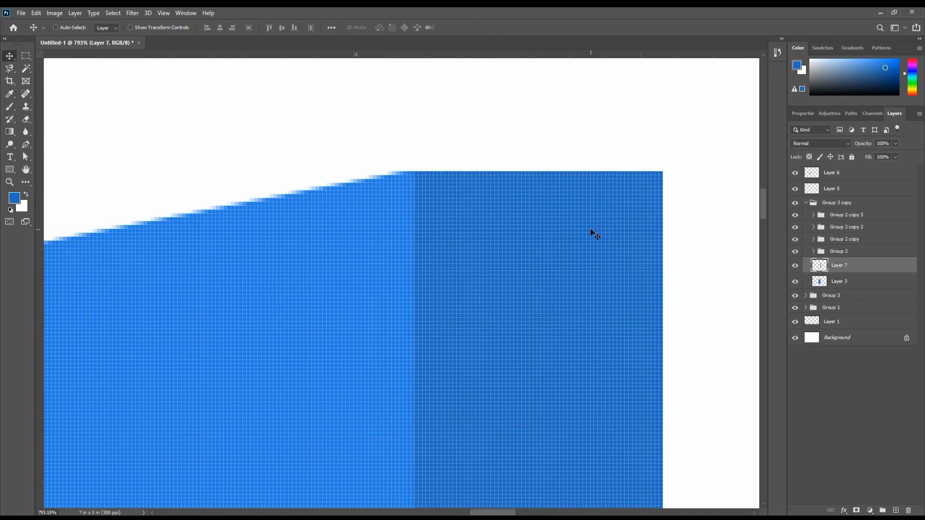
{"action": "scroll", "coordinate": [596, 235], "scroll_direction": "down", "scroll_amount": 5}
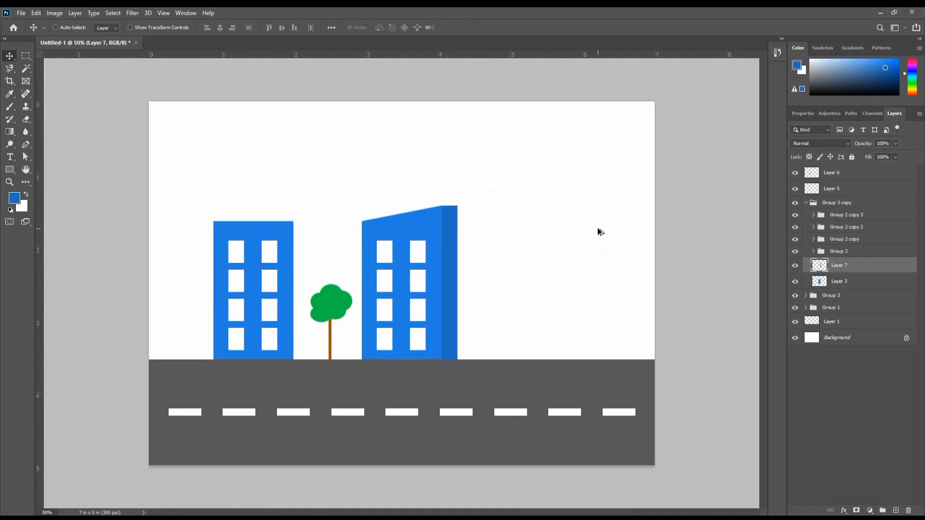